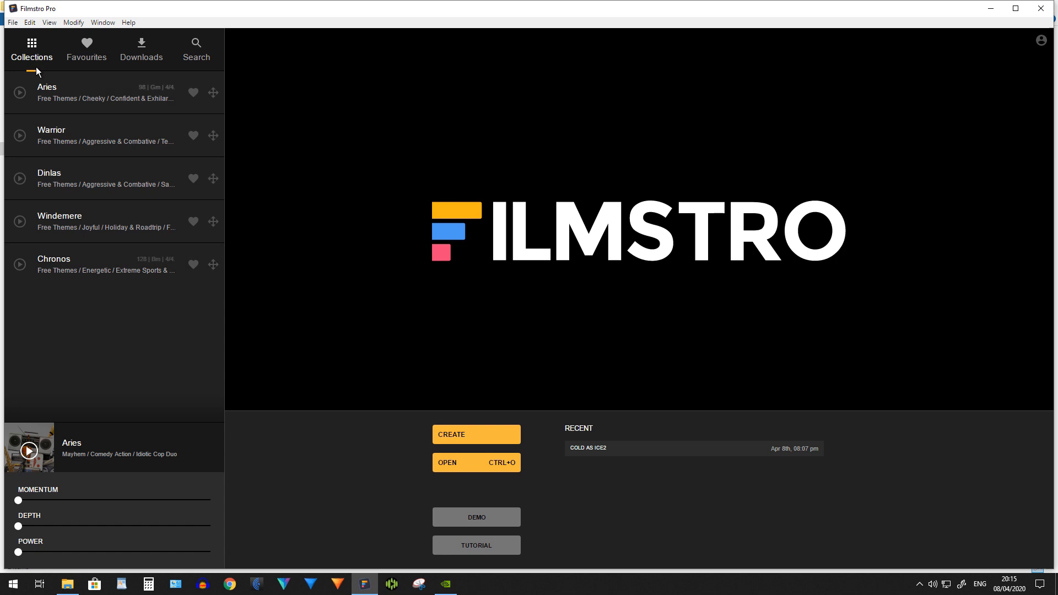
Browse the New Tracks collection and the list of Playlists in the music library.
left_click(33, 53)
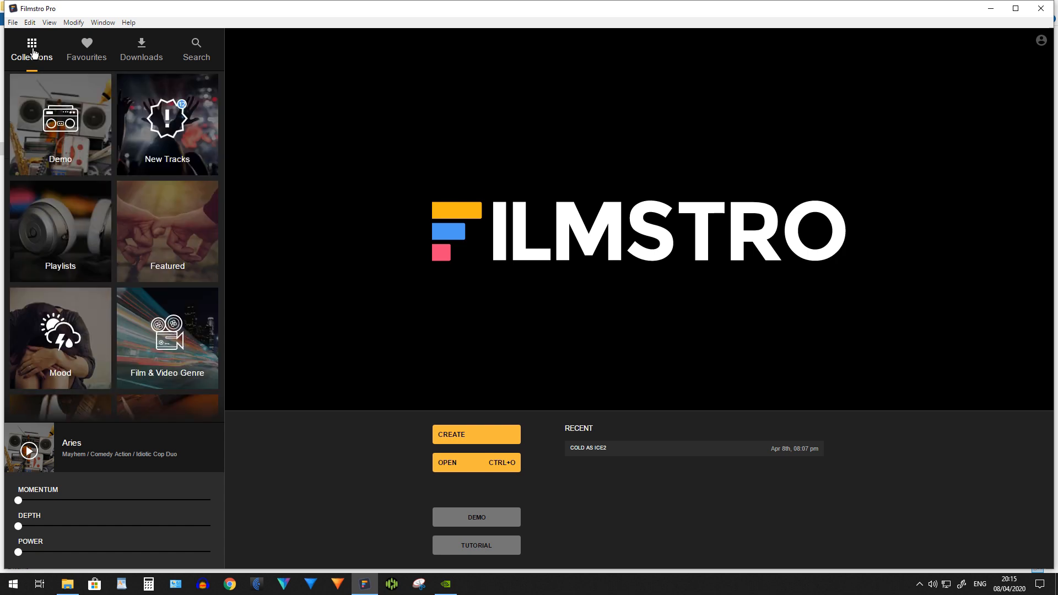
left_click(199, 121)
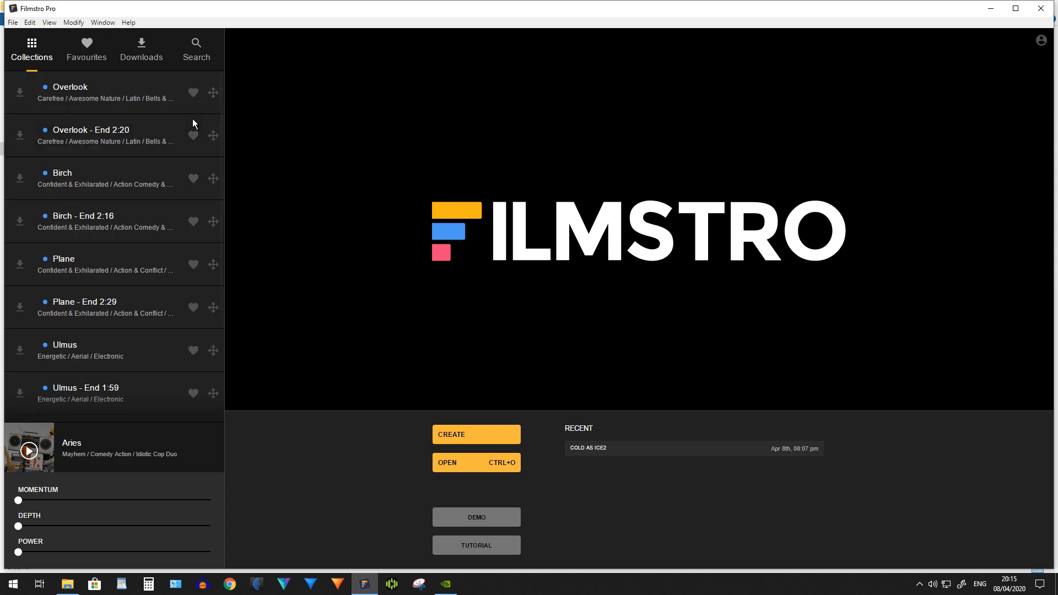
left_click(35, 57)
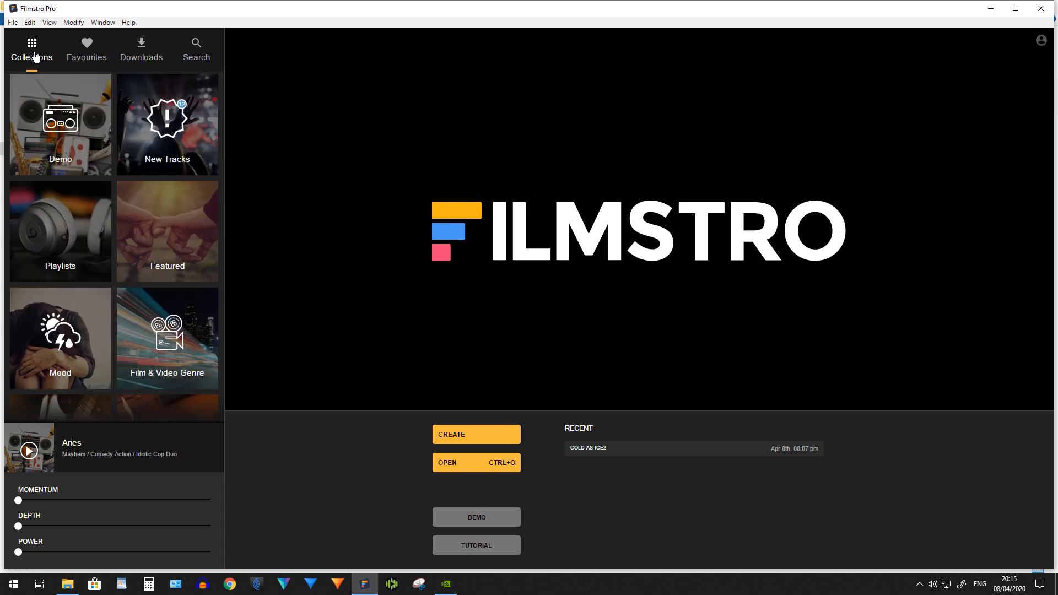
left_click(75, 238)
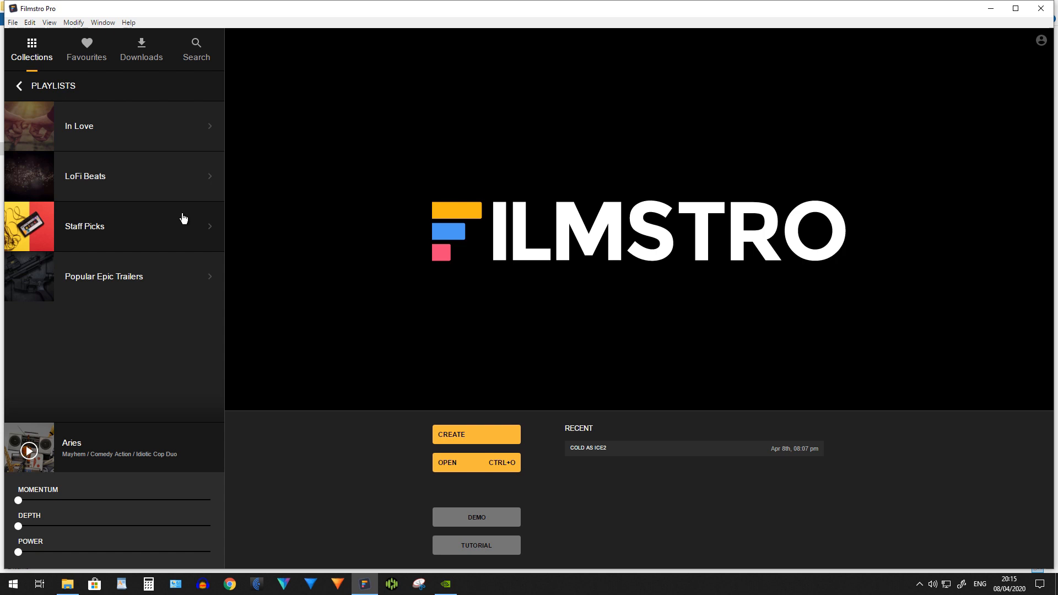
left_click(18, 90)
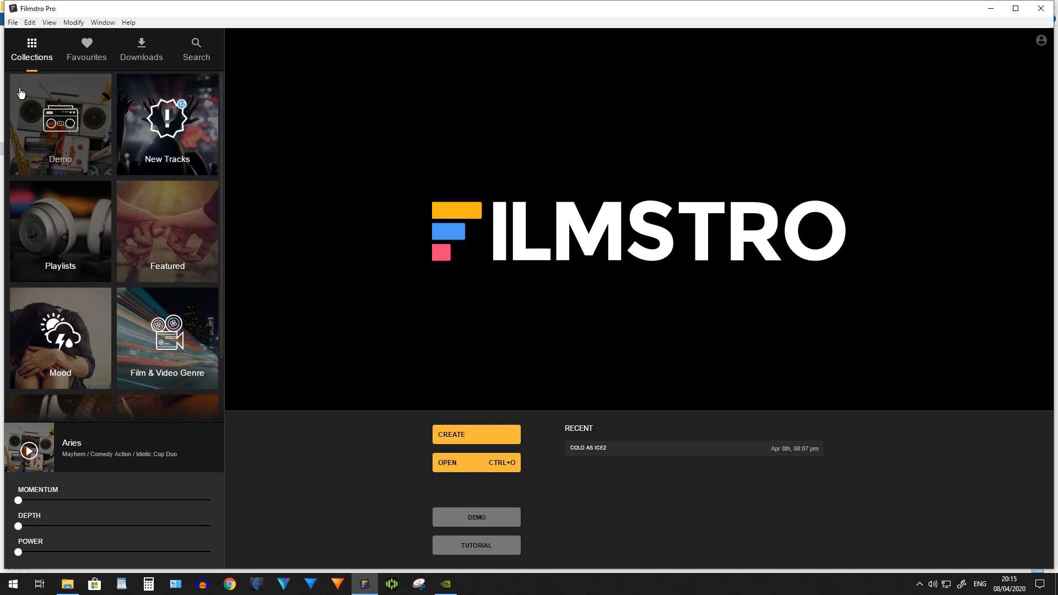
Look through the tracks of the Adventurous category in the Mood collection and return to the mood list.
scroll(183, 214, "down", 1)
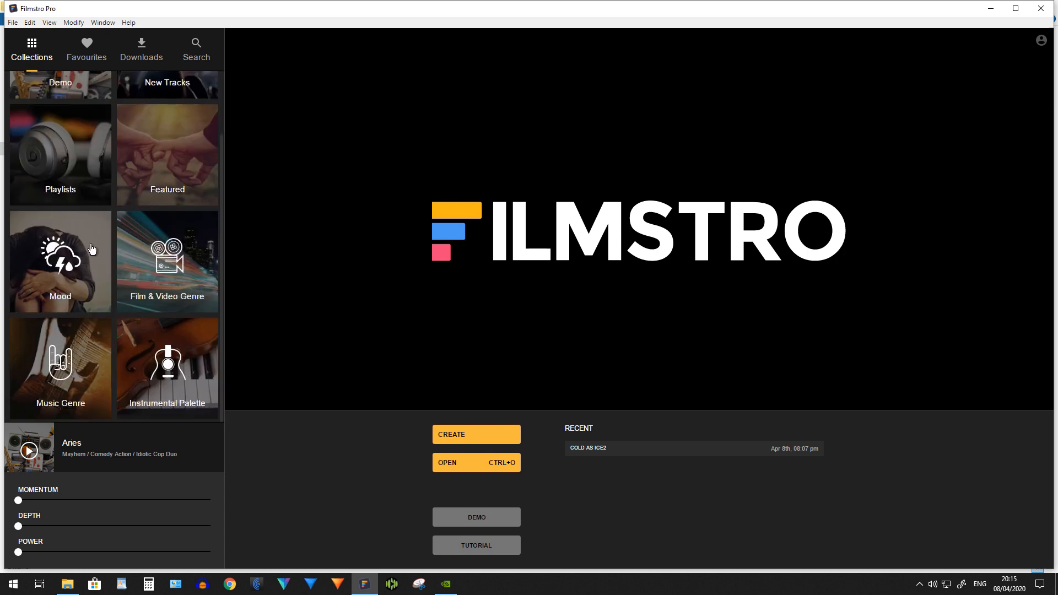
left_click(63, 263)
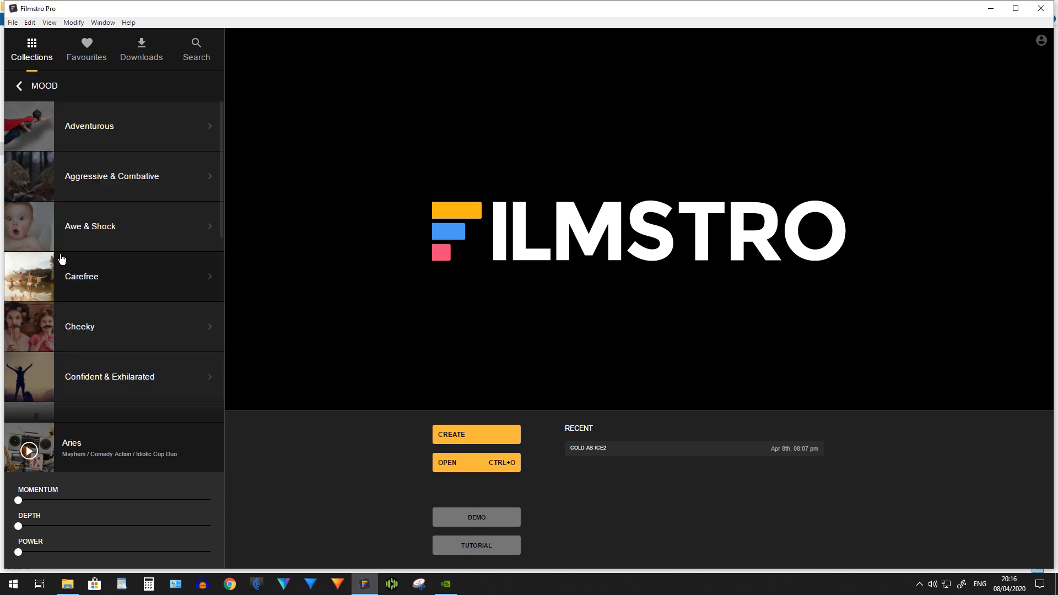
left_click(212, 138)
left_click_drag(219, 127, 226, 378)
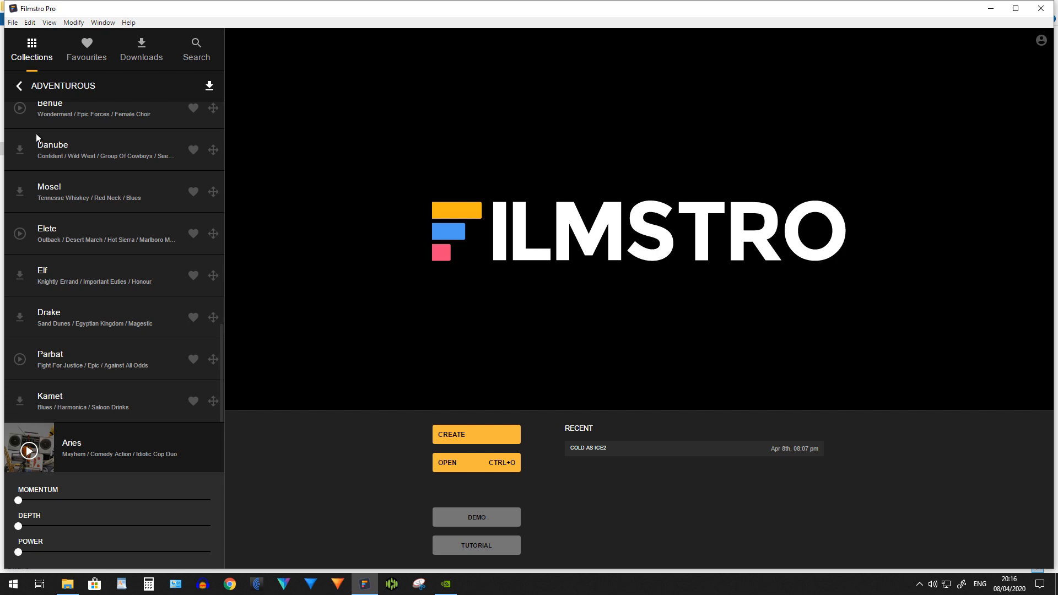
left_click(19, 85)
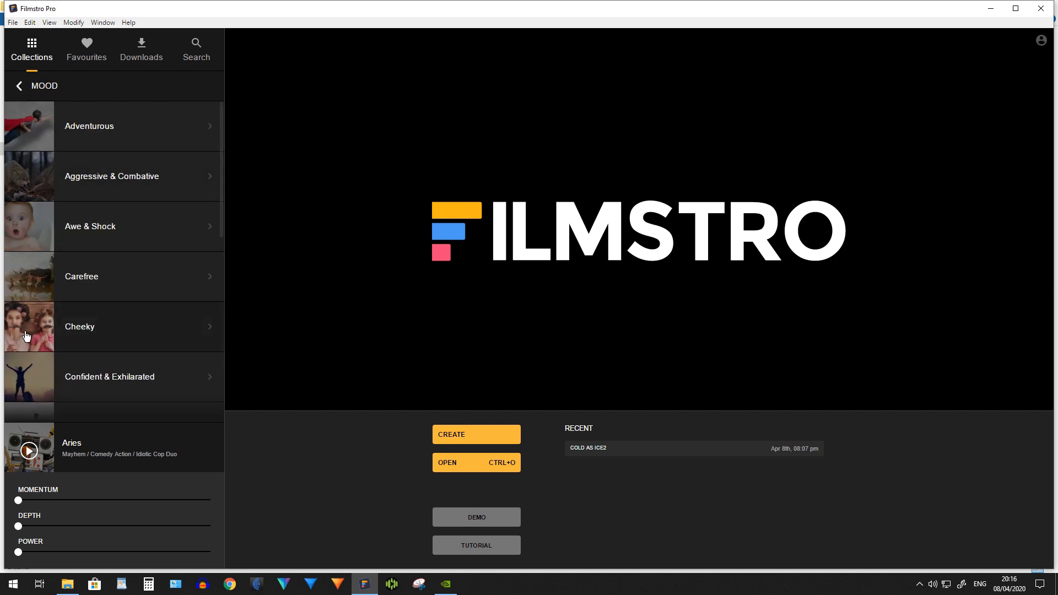
Look through the tracks of the Cheeky mood category and return to the collections overview.
left_click(83, 327)
left_click_drag(219, 151, 214, 338)
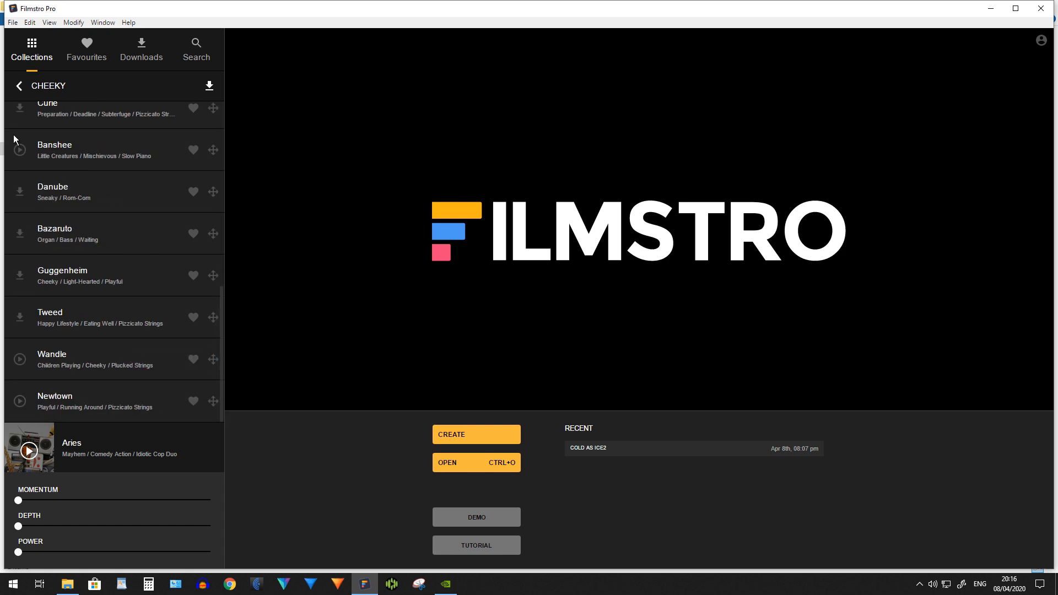
left_click(19, 85)
left_click(20, 86)
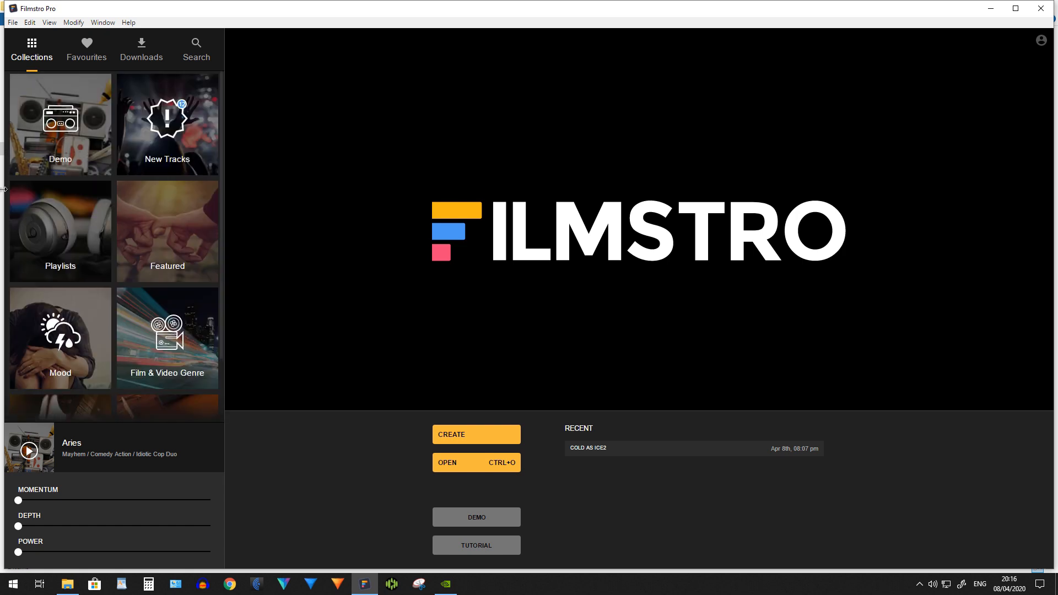
Look through the Action & Conflict tracks in the Film & Video Genre collection and return to the genre list.
scroll(166, 269, "down", 1)
left_click(164, 270)
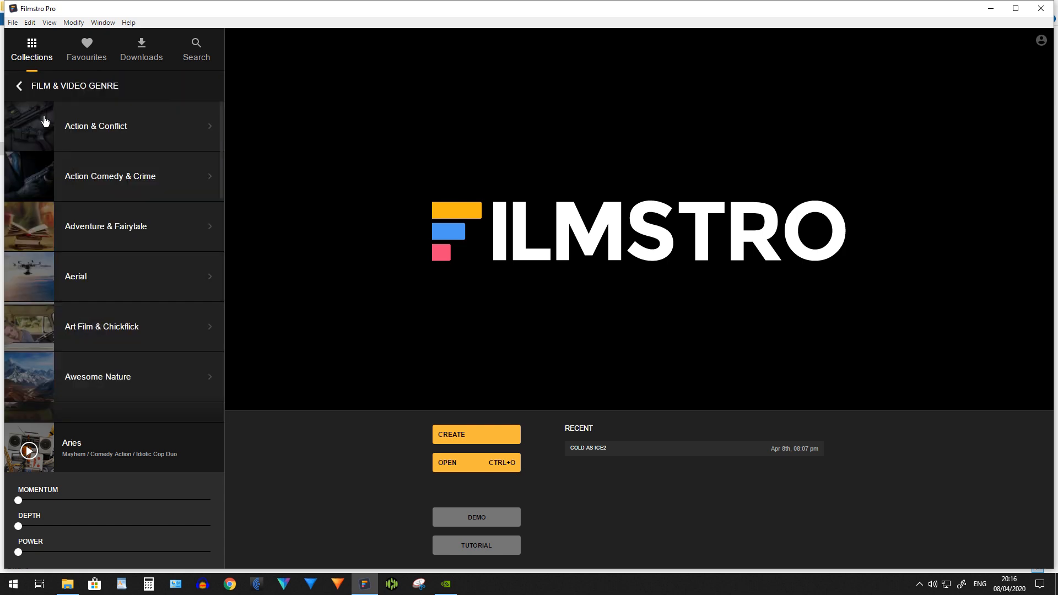
left_click(25, 124)
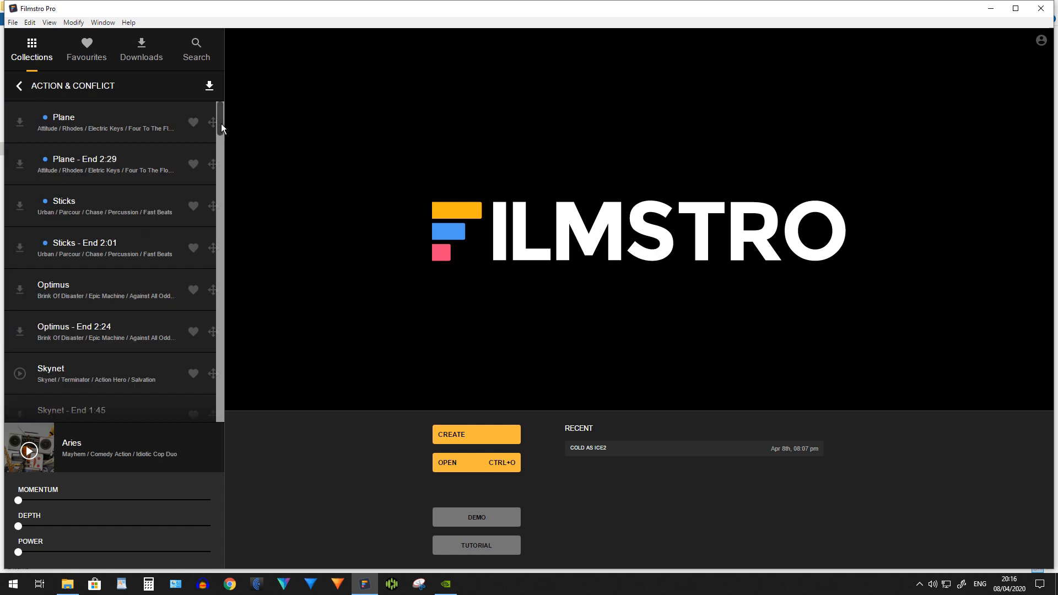
left_click_drag(220, 123, 218, 410)
left_click(19, 88)
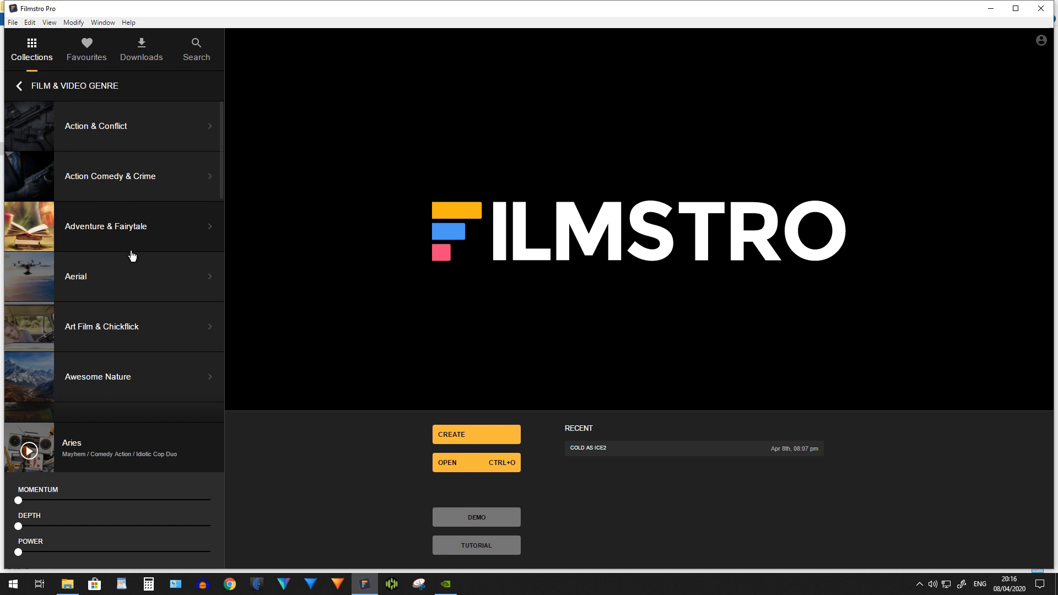
Look through the Art Film & Chickflick tracks and return to the collections overview.
left_click(34, 333)
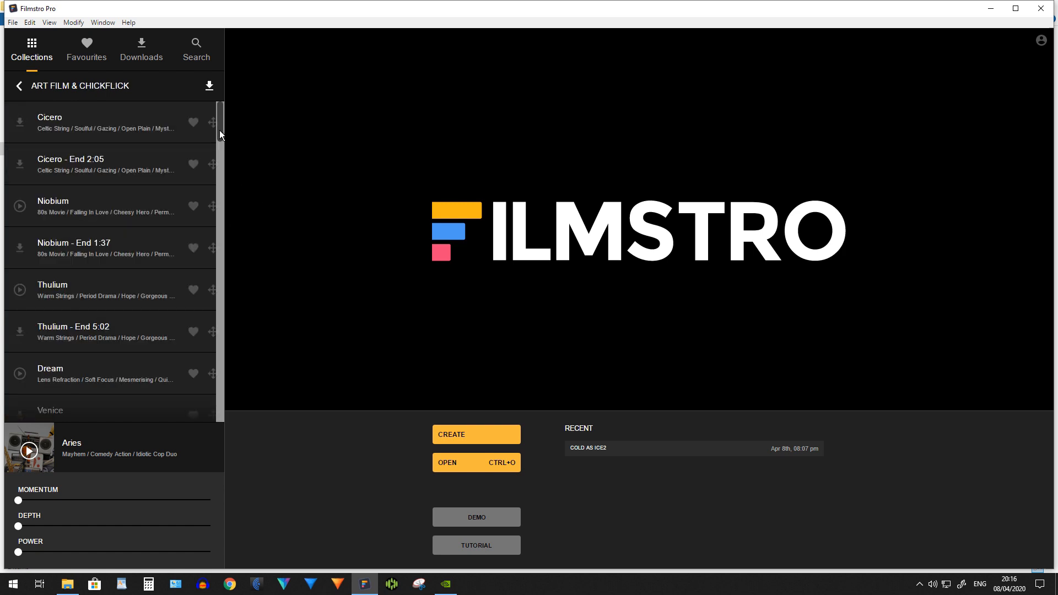
left_click_drag(220, 130, 217, 352)
left_click(18, 90)
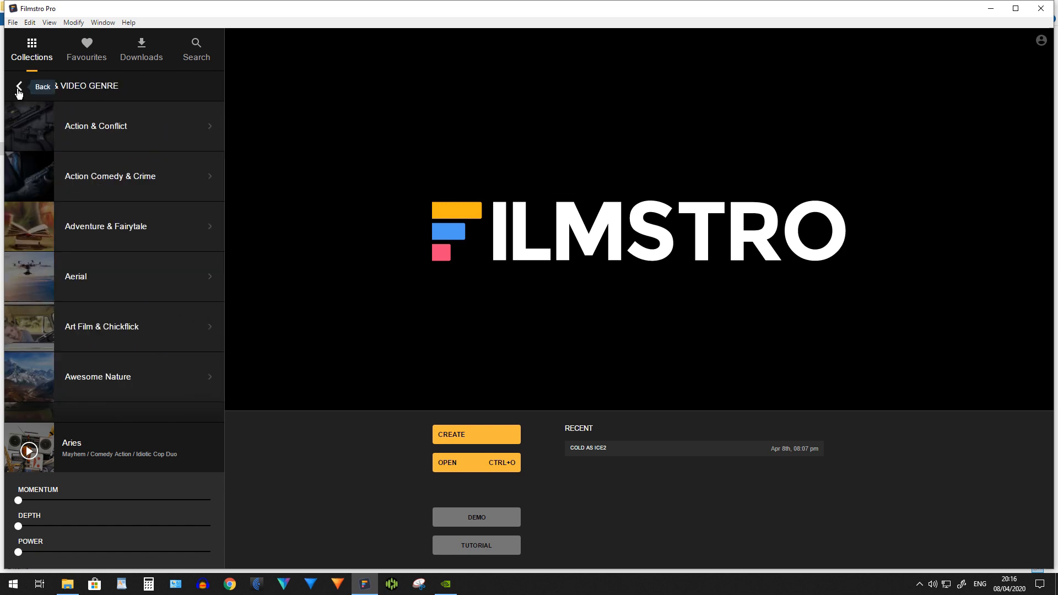
left_click(19, 90)
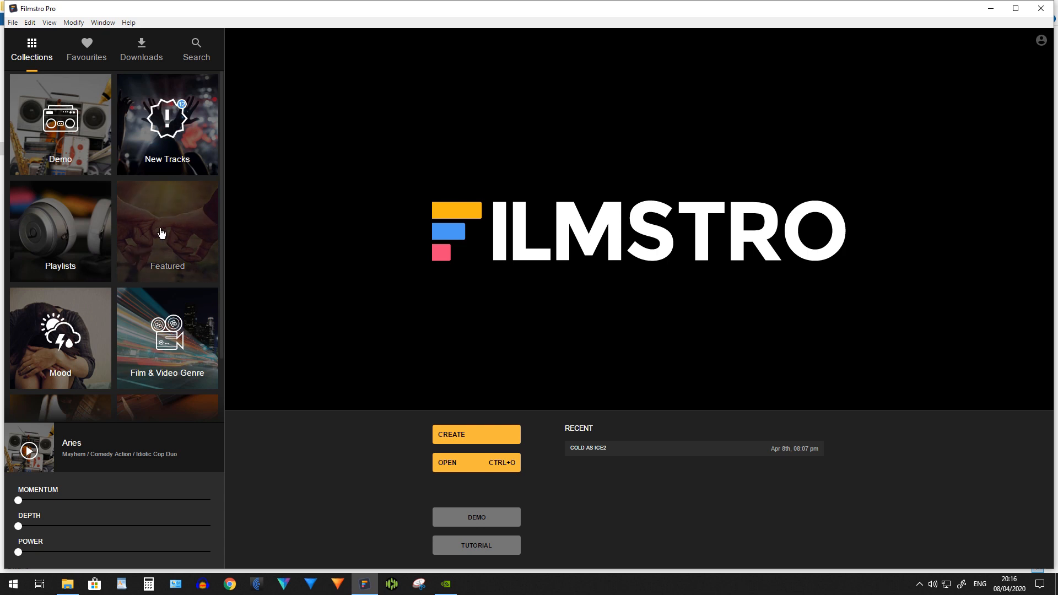
View the categories of the Music Genre and Instrumental Palette collections and return to the overview.
scroll(190, 237, "down", 2)
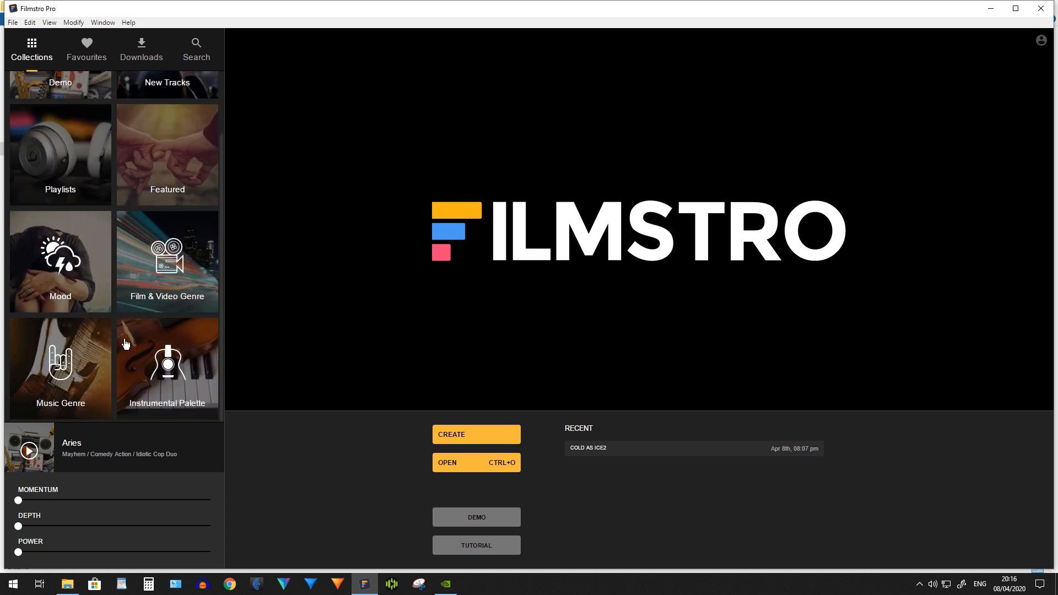
left_click(44, 359)
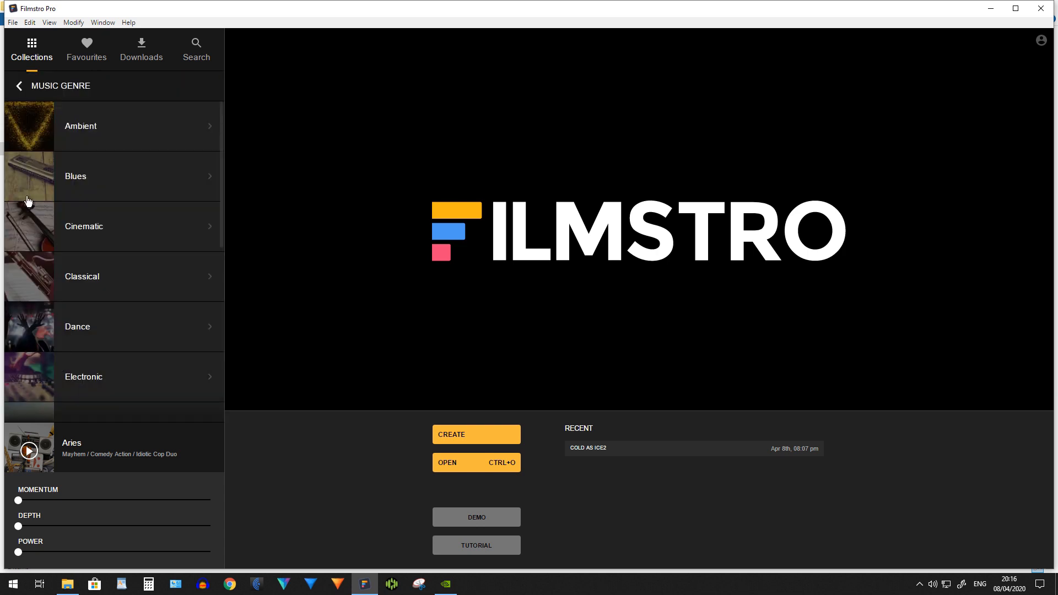
left_click(19, 87)
left_click(177, 362)
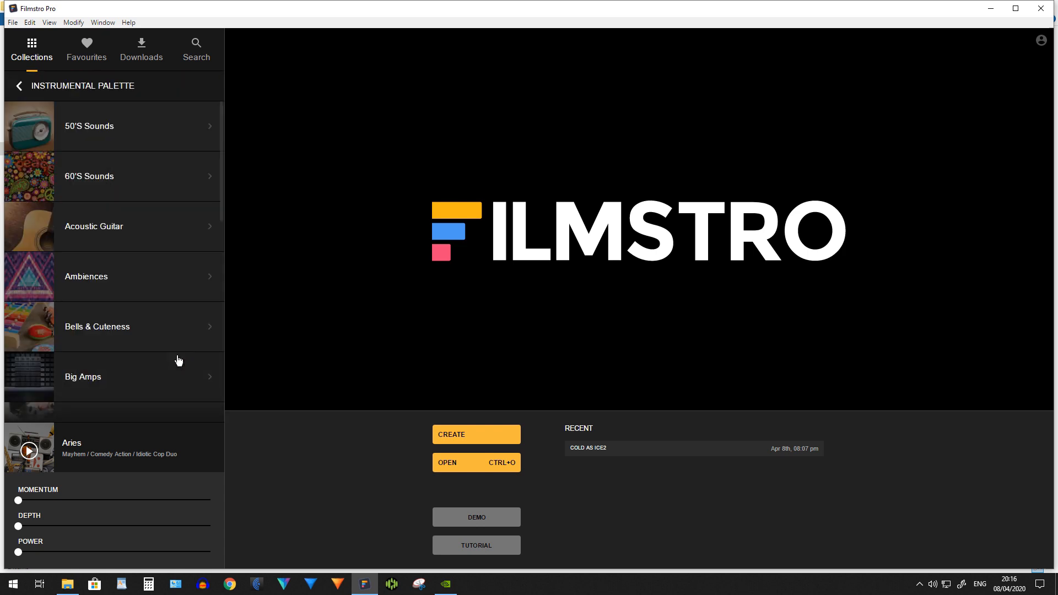
left_click(15, 92)
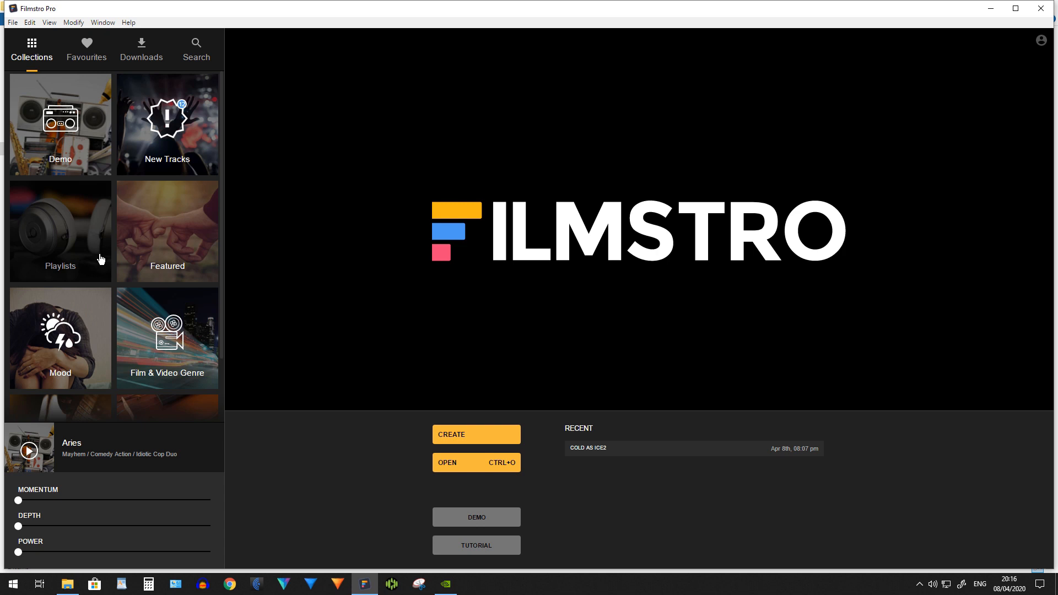
Search the music library for "battle".
left_click(196, 47)
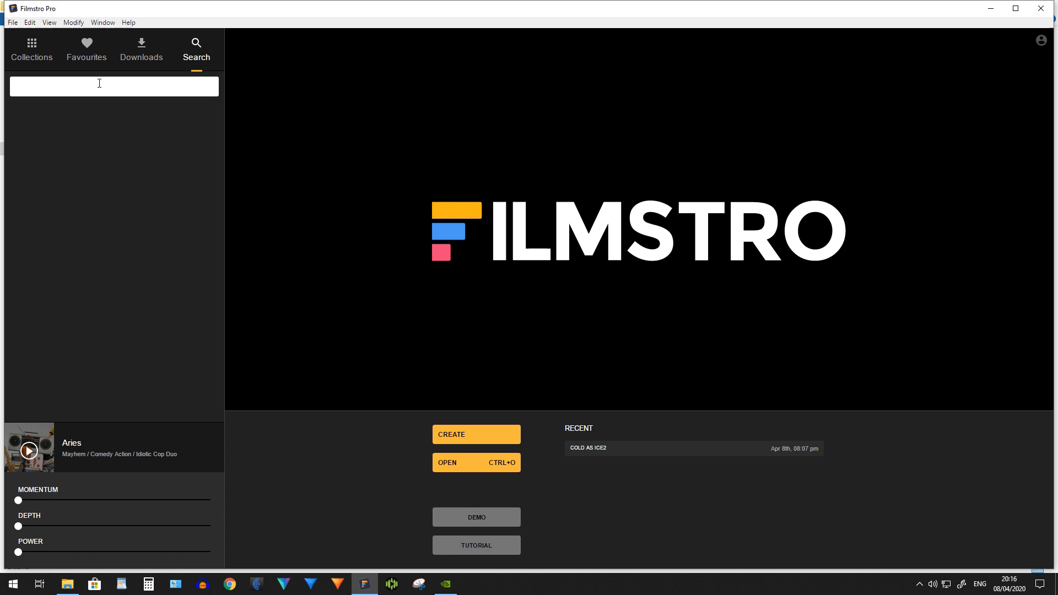
type("battle")
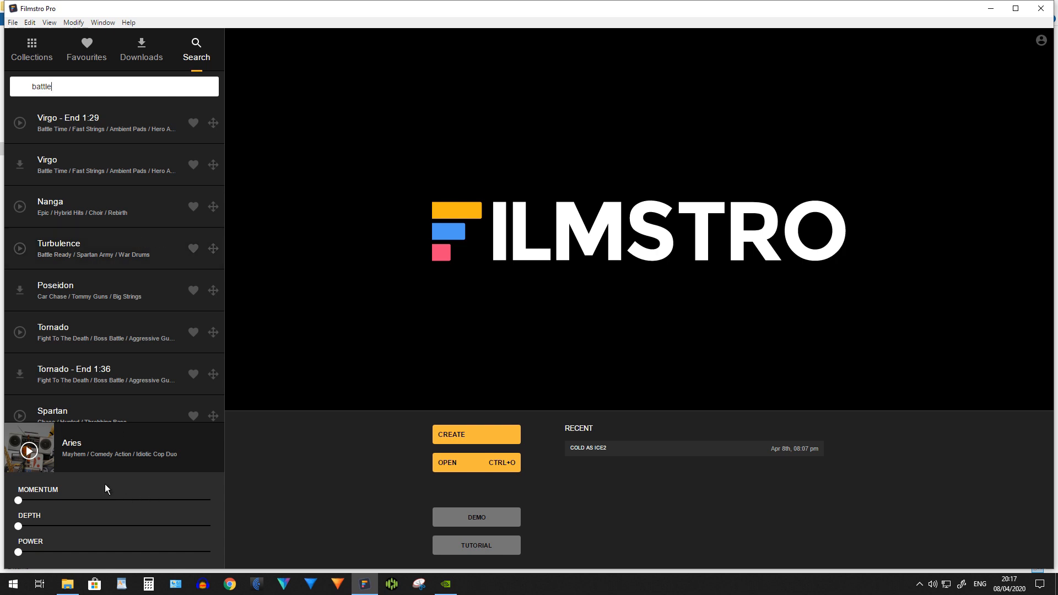
Try out the Aries track's controls, setting momentum to about 40%, depth to about a third and power to about half.
left_click_drag(19, 500, 100, 500)
left_click_drag(19, 527, 95, 527)
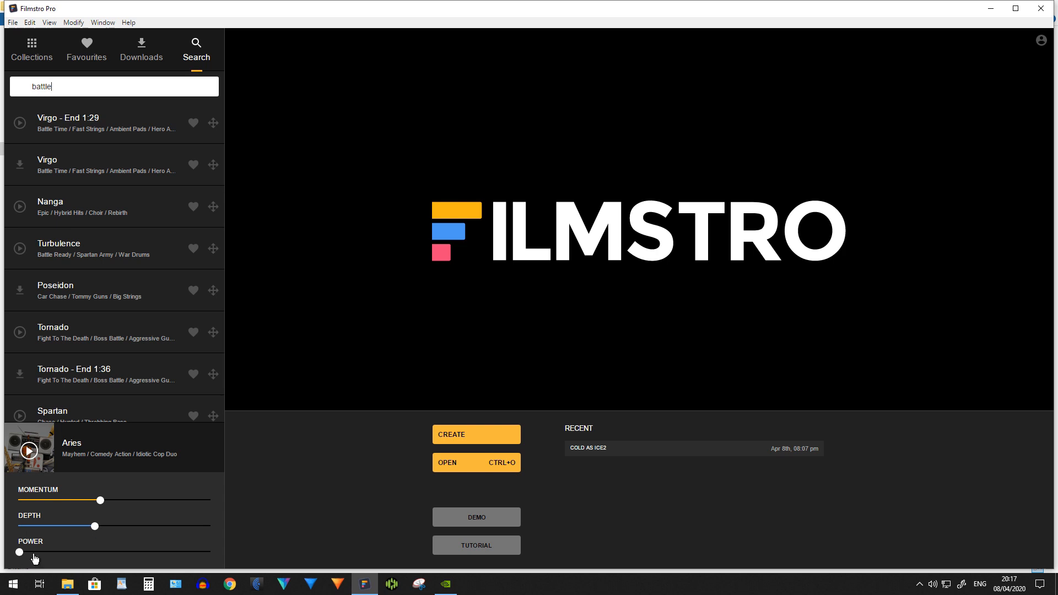
left_click_drag(35, 555, 76, 553)
left_click_drag(96, 528, 108, 528)
left_click_drag(150, 527, 115, 555)
Play the favourite track Olympus and lower its momentum, depth and power to the minimum.
left_click(89, 46)
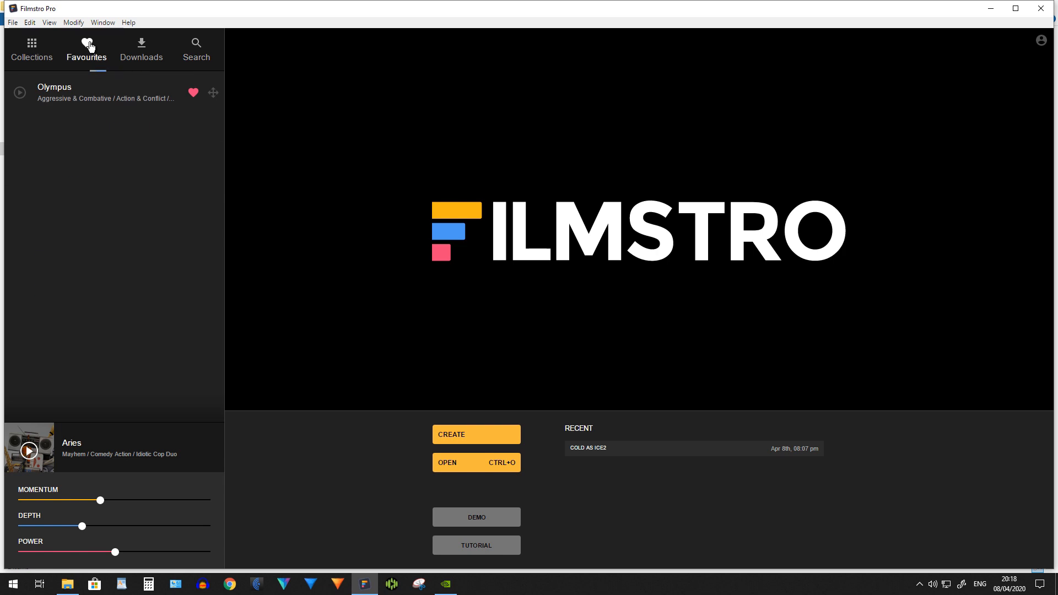
left_click(20, 93)
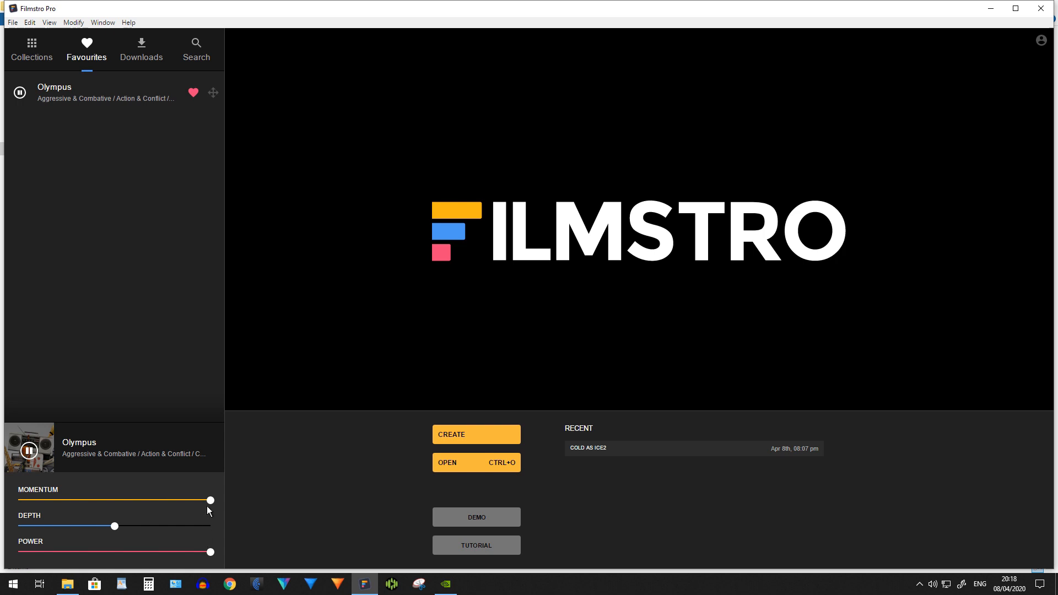
left_click_drag(209, 500, 19, 502)
left_click_drag(115, 526, 42, 527)
left_click_drag(212, 552, 18, 554)
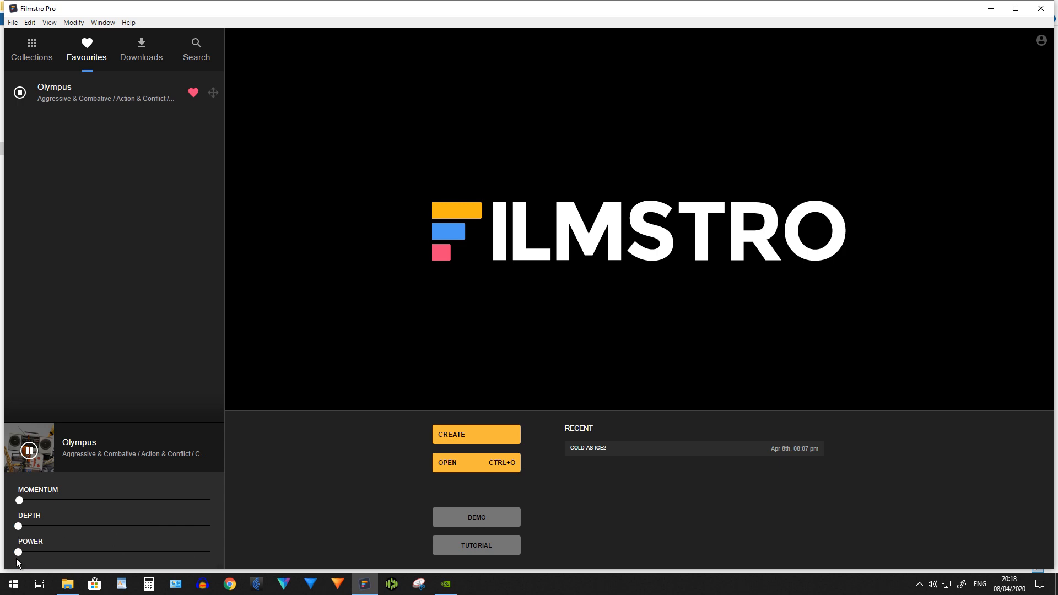
Audition the momentum of Olympus by raising it gradually to the maximum and returning it to the minimum.
left_click_drag(21, 501, 15, 503)
left_click_drag(19, 502, 20, 503)
left_click_drag(21, 503, 119, 506)
left_click_drag(196, 510, 215, 511)
left_click_drag(212, 505, 19, 504)
Audition the depth and the power of Olympus in turn, raising each to the maximum and returning it to the minimum.
left_click_drag(18, 526, 199, 535)
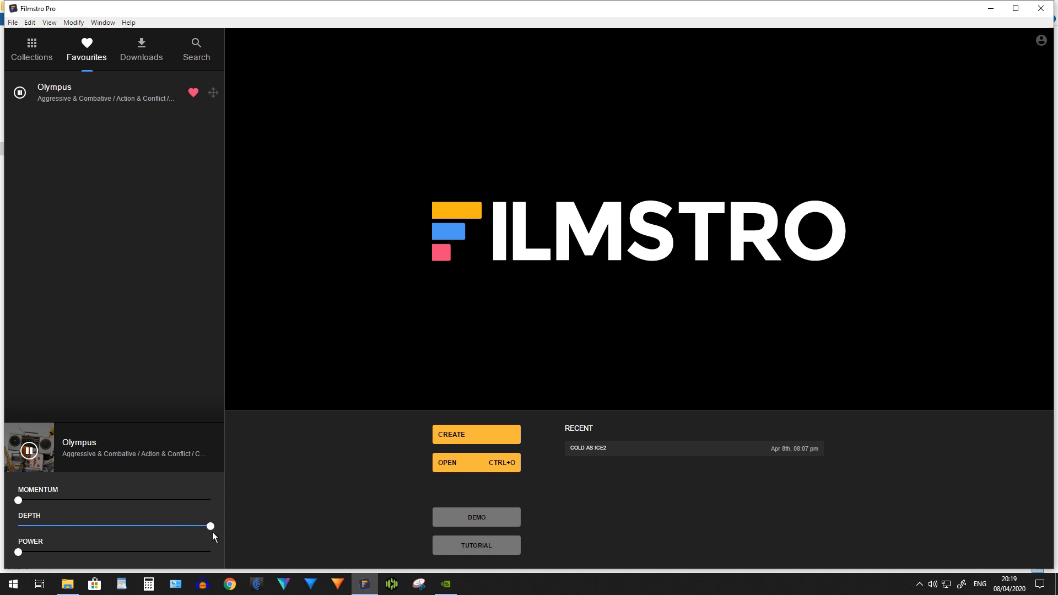
left_click_drag(212, 531, 74, 521)
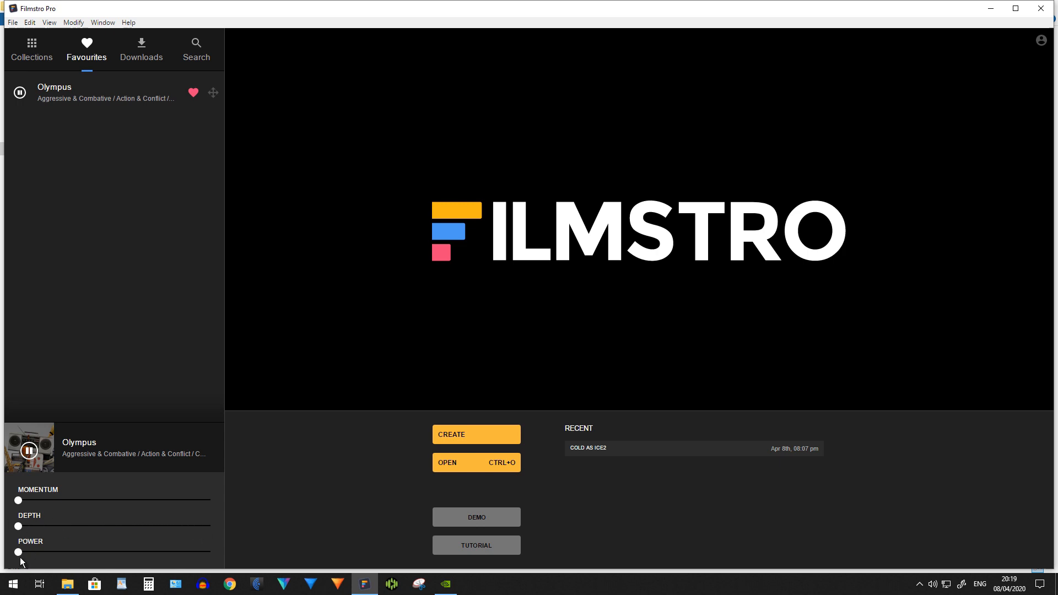
left_click_drag(18, 552, 115, 560)
left_click_drag(210, 552, 65, 552)
Raise the momentum, depth and power of Olympus to the maximum.
left_click_drag(20, 501, 223, 510)
left_click_drag(19, 527, 219, 532)
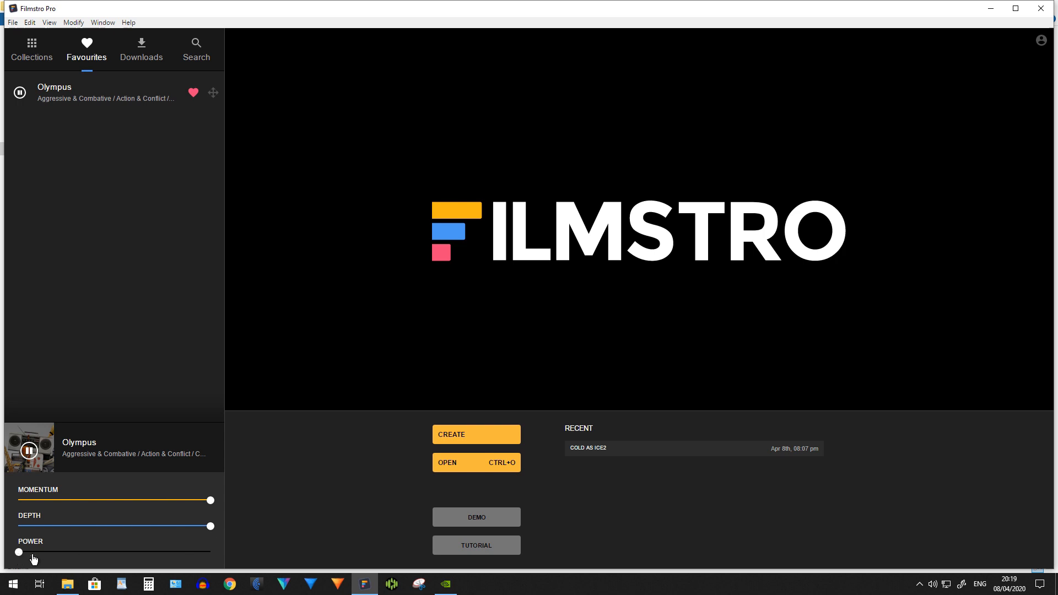
left_click_drag(20, 553, 224, 557)
Reduce the momentum of Olympus to about 75%, its depth to about 40% and its power to about 60%.
left_click_drag(209, 501, 158, 505)
left_click_drag(211, 526, 98, 533)
left_click_drag(211, 553, 136, 558)
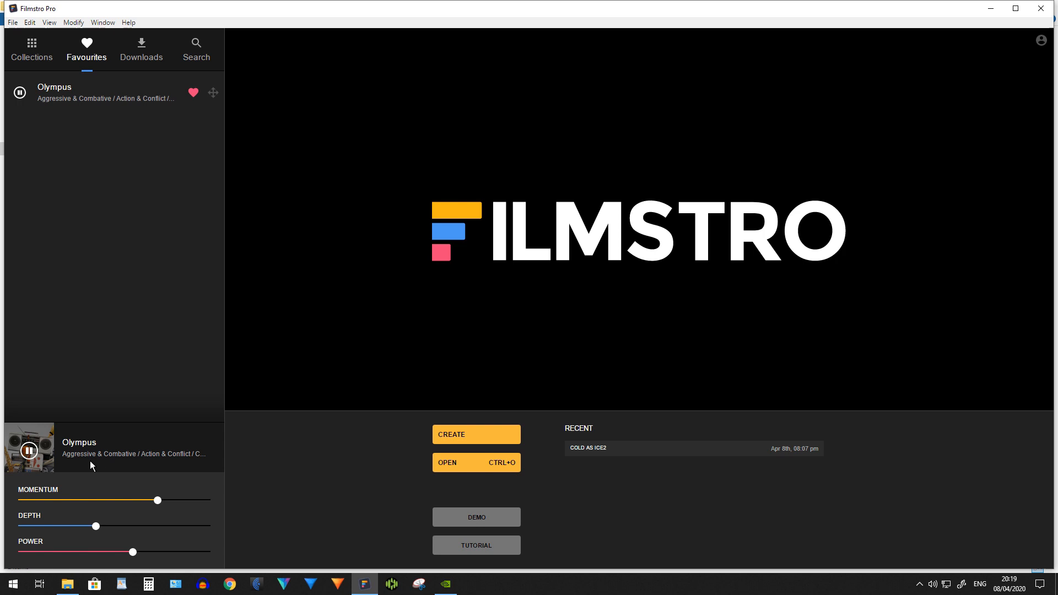
Audition Olympus with all three controls at the maximum and with only the depth lowered to the minimum.
left_click_drag(158, 508, 202, 505)
left_click_drag(96, 526, 219, 527)
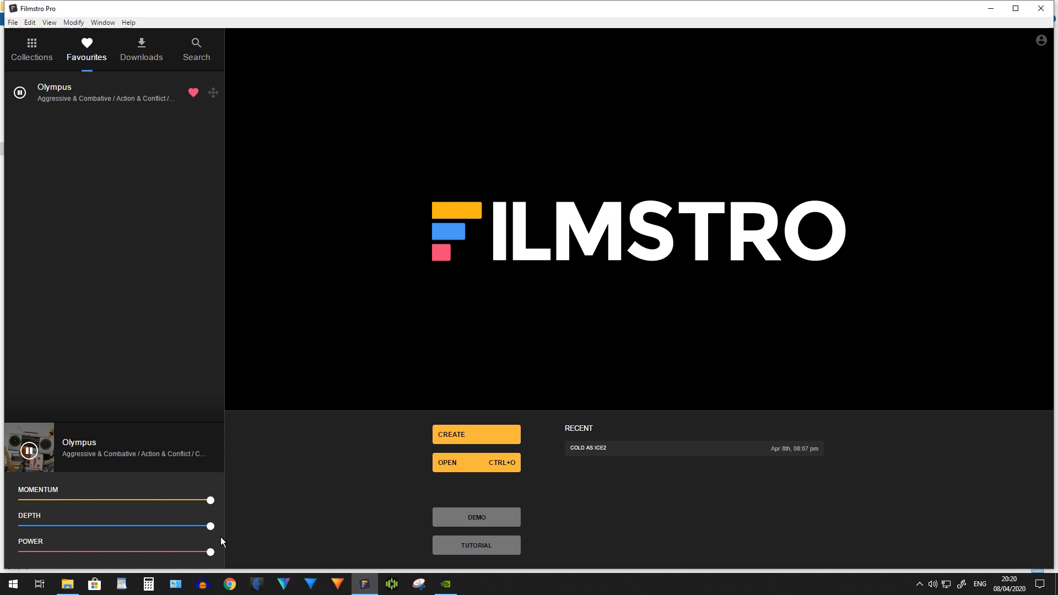
left_click_drag(211, 529, 90, 533)
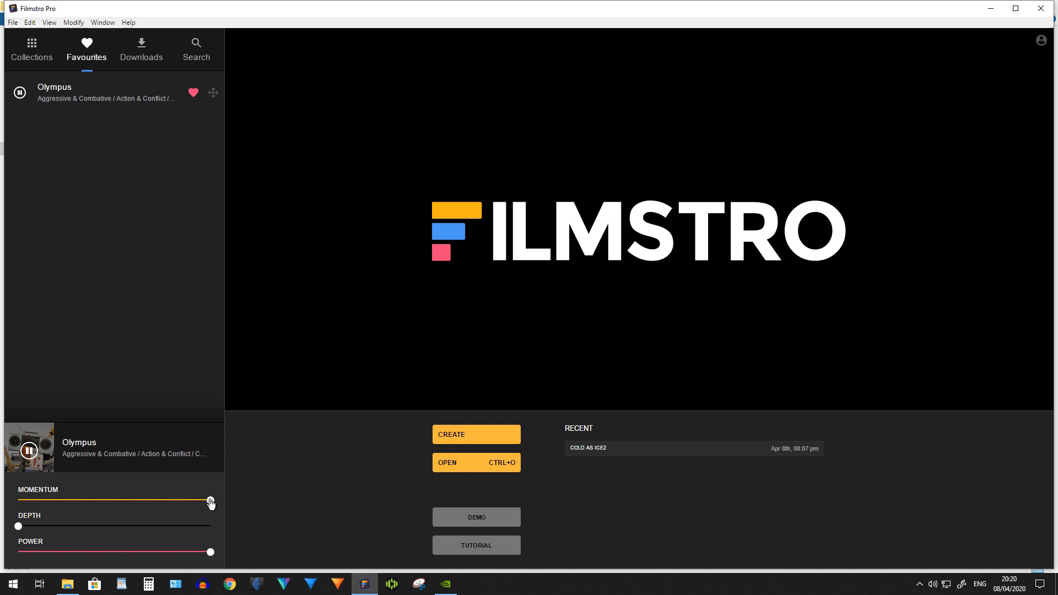
mouse_move(211, 502)
left_mouse_down()
mouse_move(18, 502)
mouse_move(218, 503)
left_mouse_up()
Drop the power of Olympus to the minimum, restore it to the maximum and pause the playback.
left_click_drag(211, 553, 7, 560)
left_click_drag(102, 557, 214, 558)
left_click(29, 451)
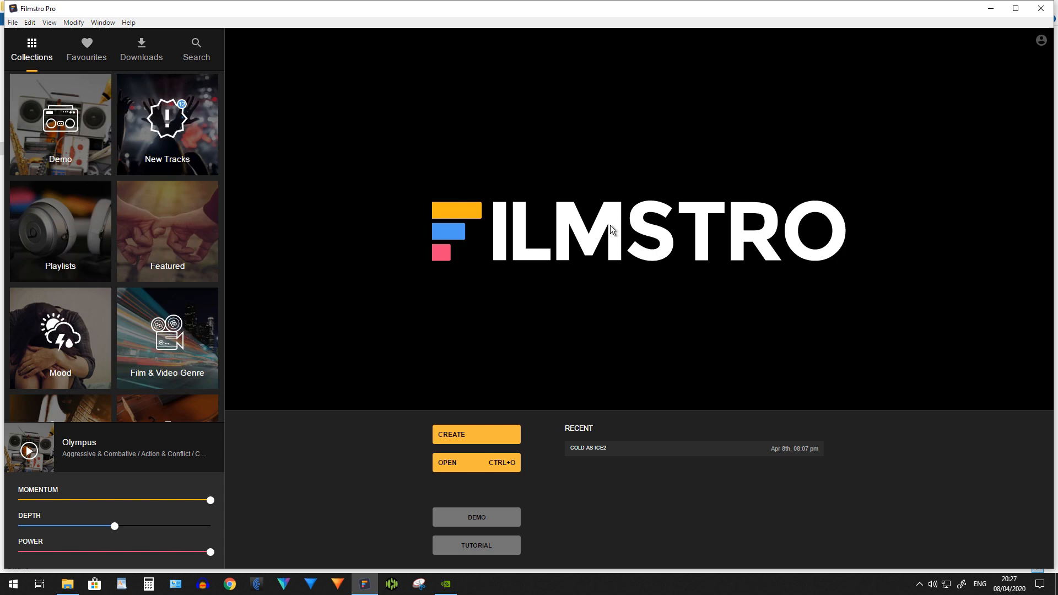
Create a project from the video COLD AS ICE.mp4 and scrub through it to about 21 s.
left_click(485, 439)
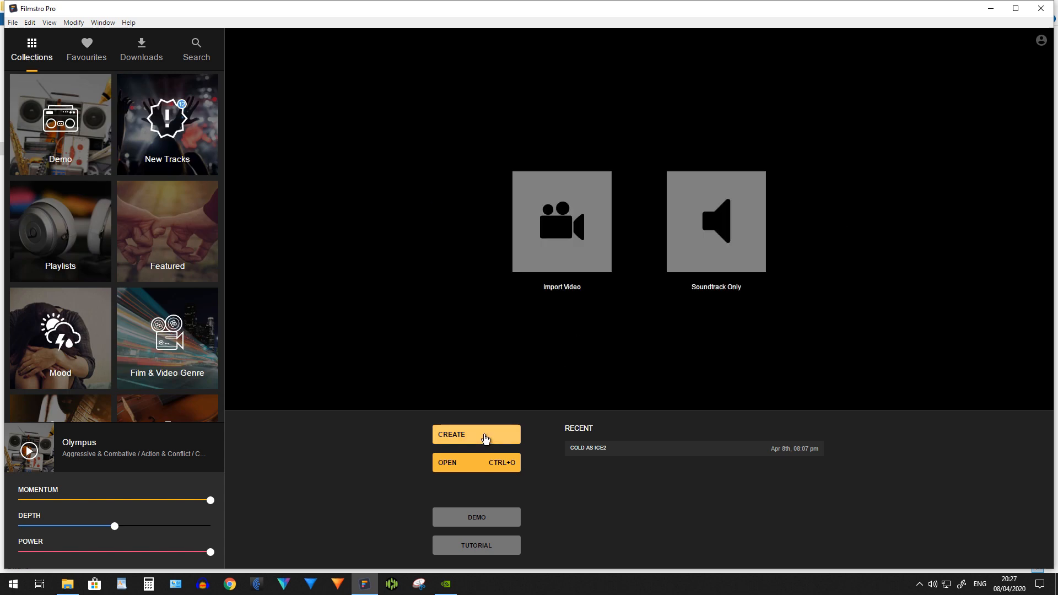
left_click(560, 233)
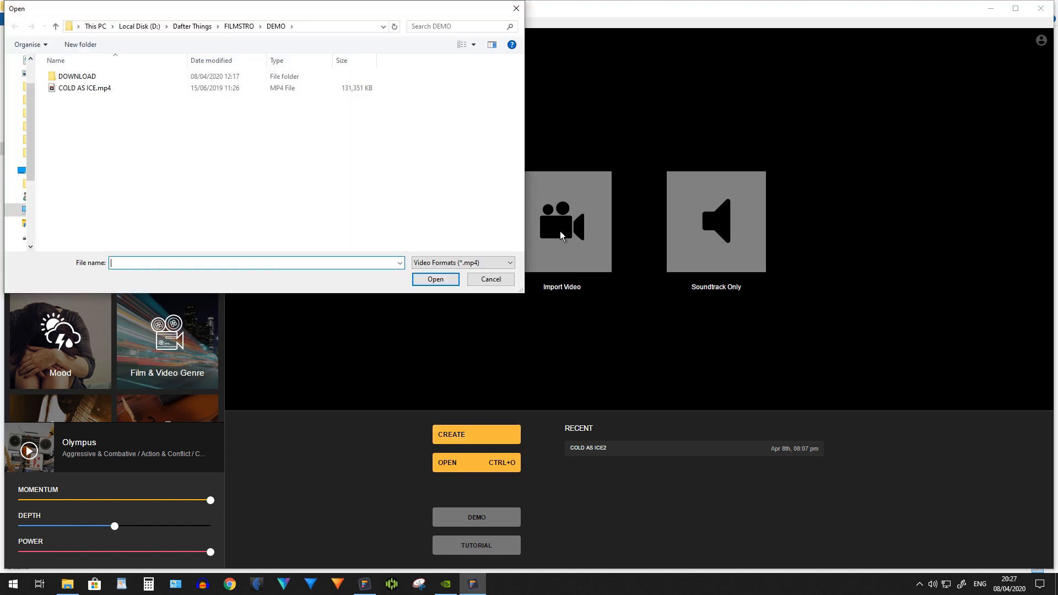
left_click(100, 89)
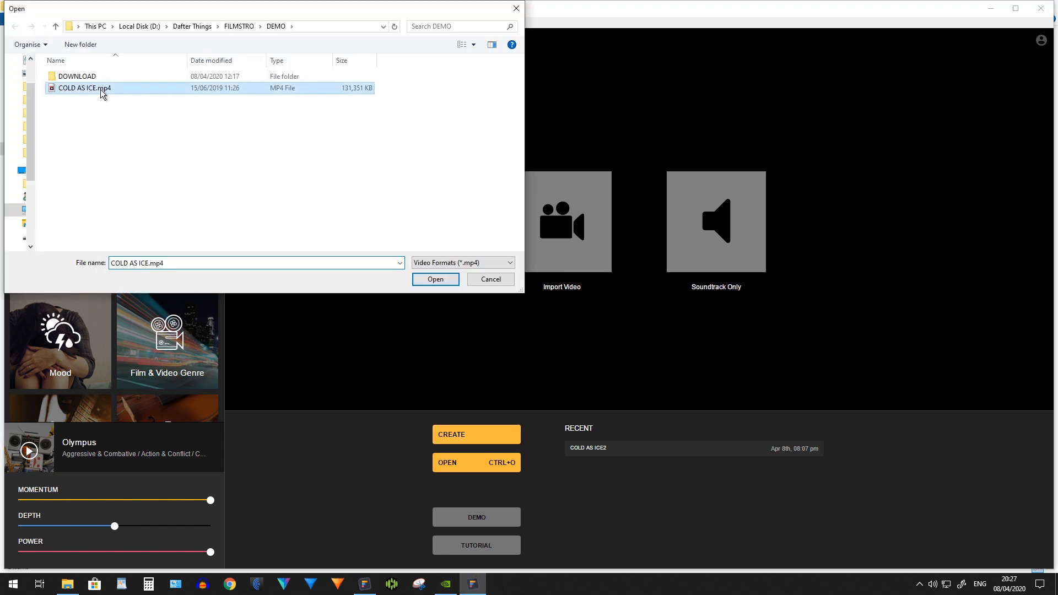
left_click(428, 283)
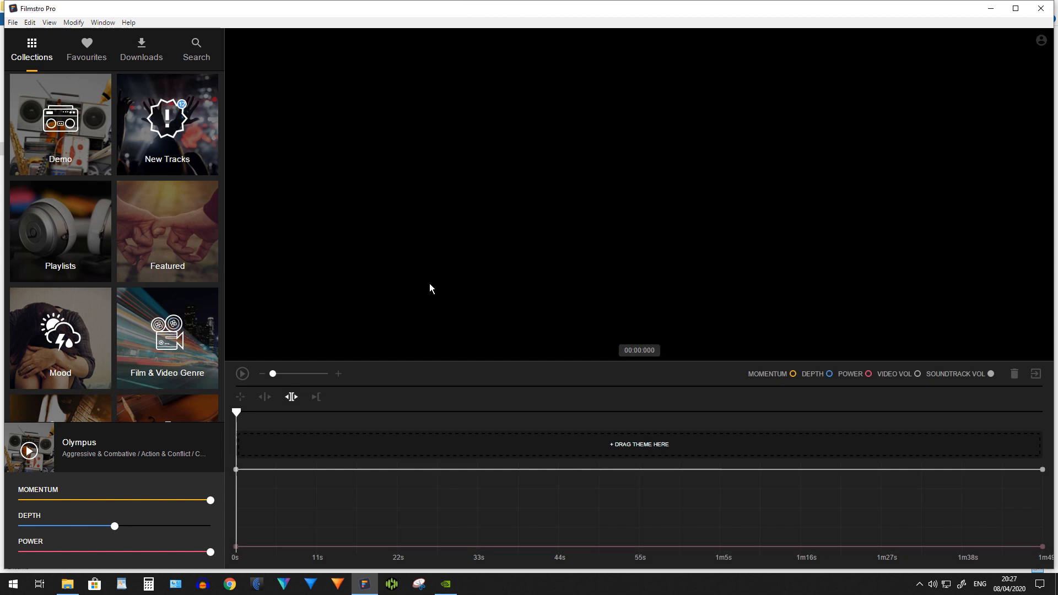
left_click_drag(237, 422, 389, 422)
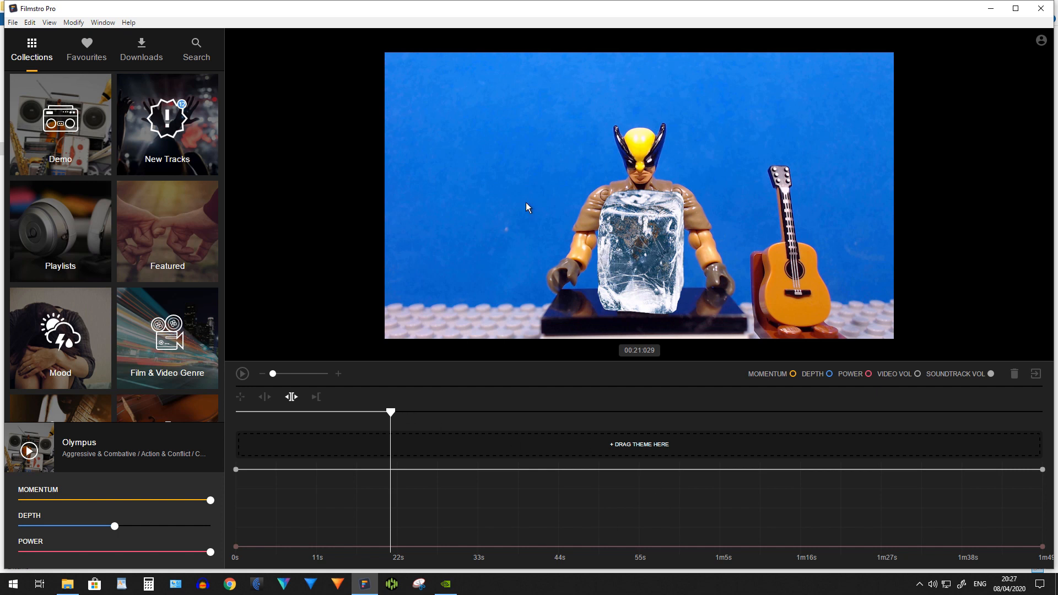
Search the music library for "ice".
left_click(196, 49)
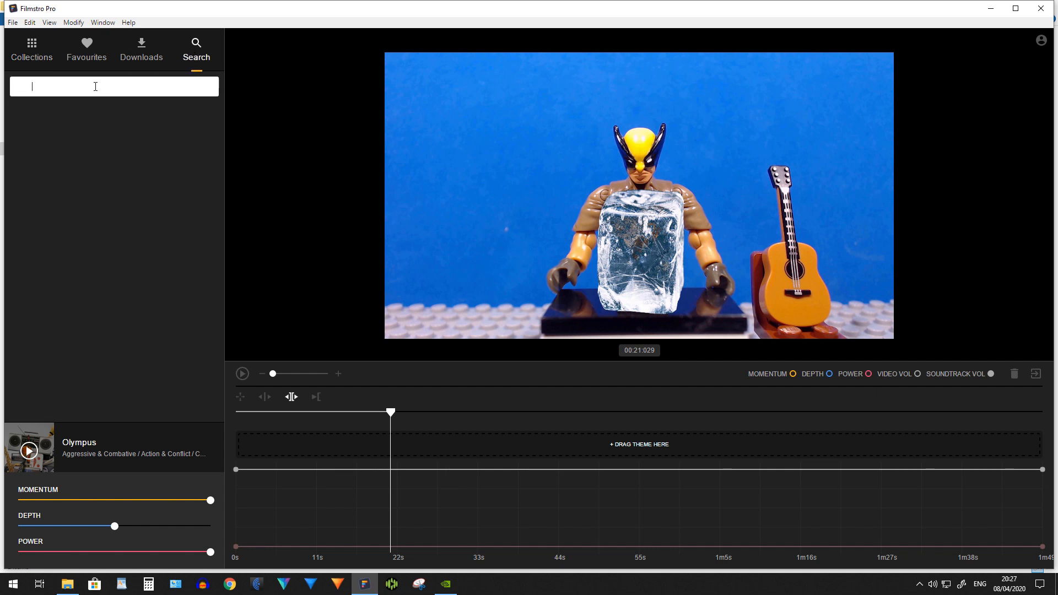
type("iuc")
key("BackSpace")
key("BackSpace")
type("ce")
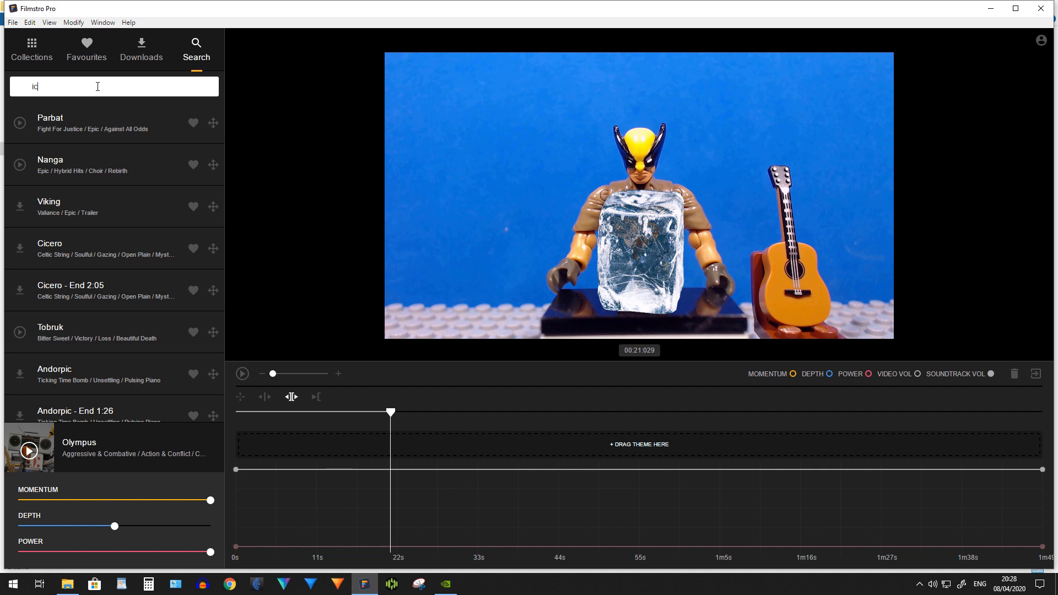
Audition the tracks Parbat, Flowers and Morea from the search results, pausing each one after listening.
left_click(19, 125)
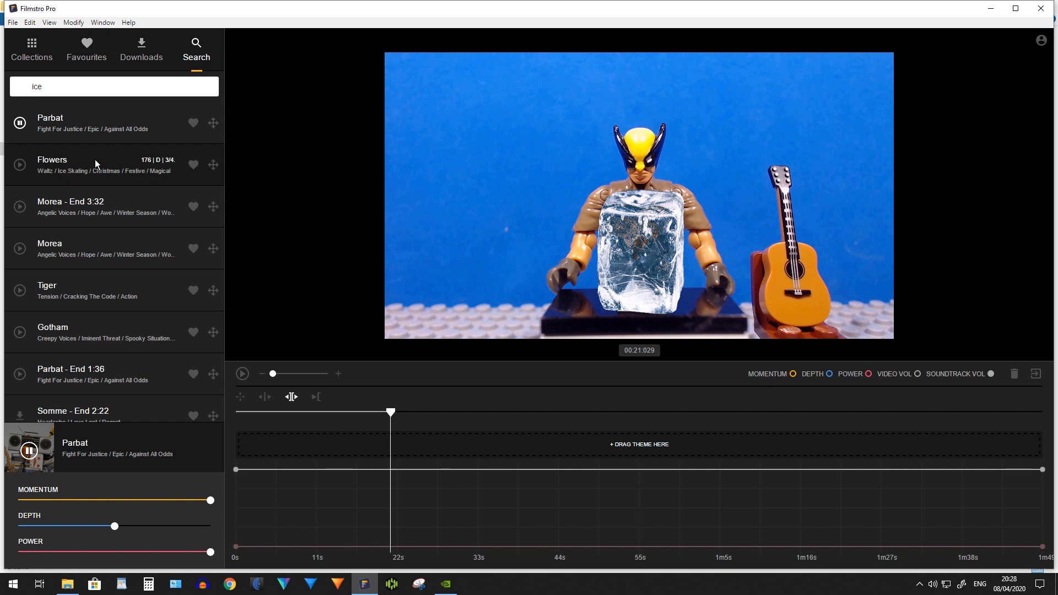
left_click(20, 124)
left_click(108, 155)
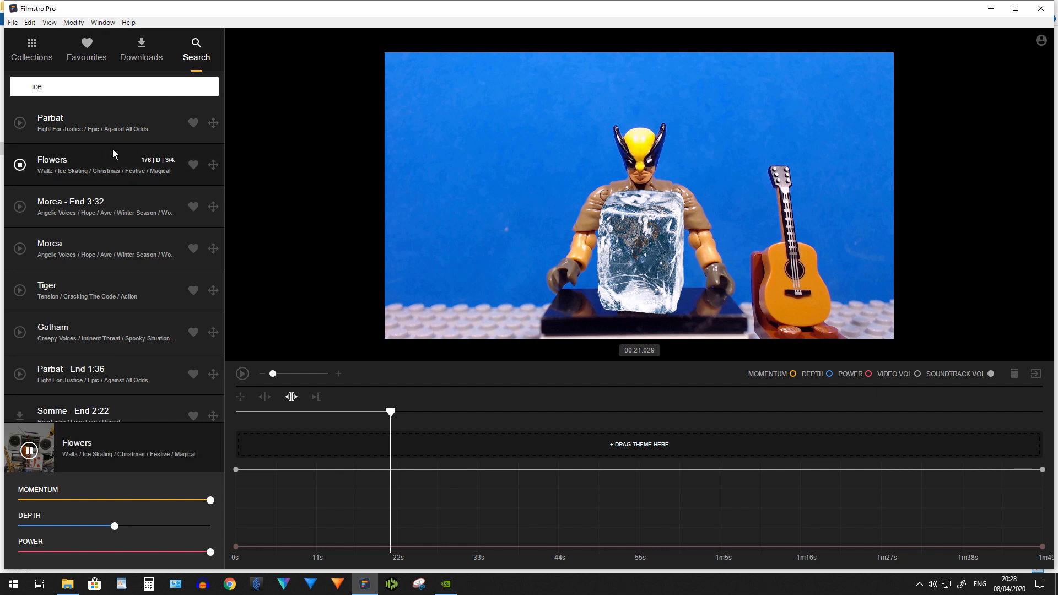
left_click(20, 165)
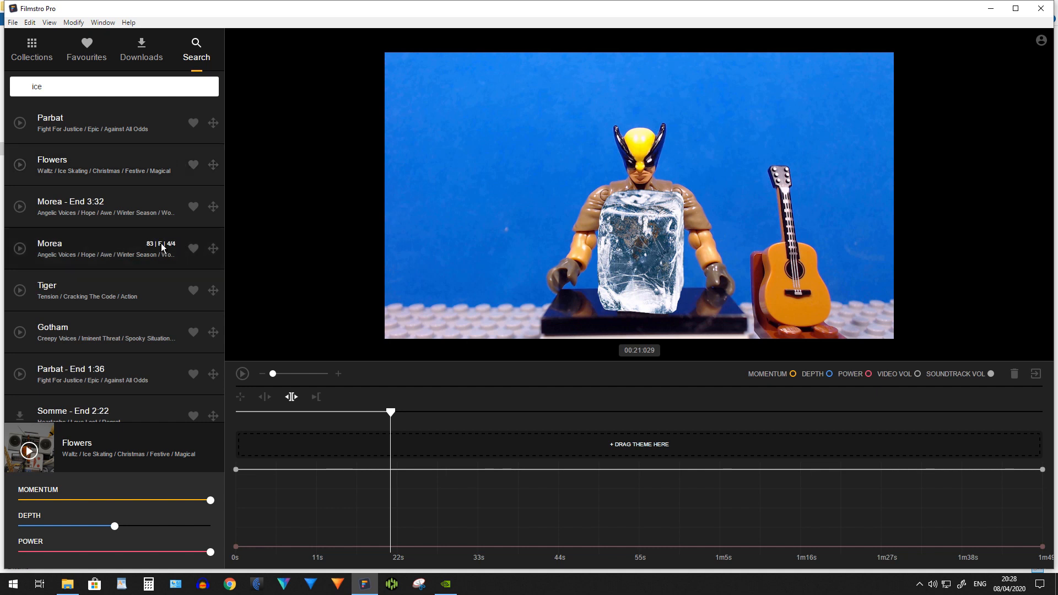
left_click(20, 251)
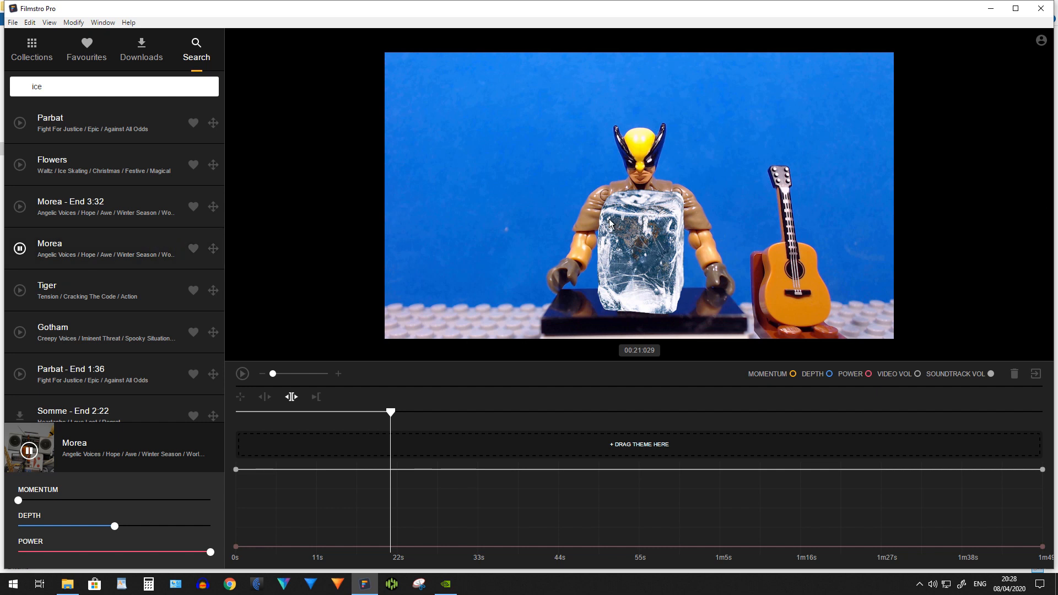
left_click(18, 252)
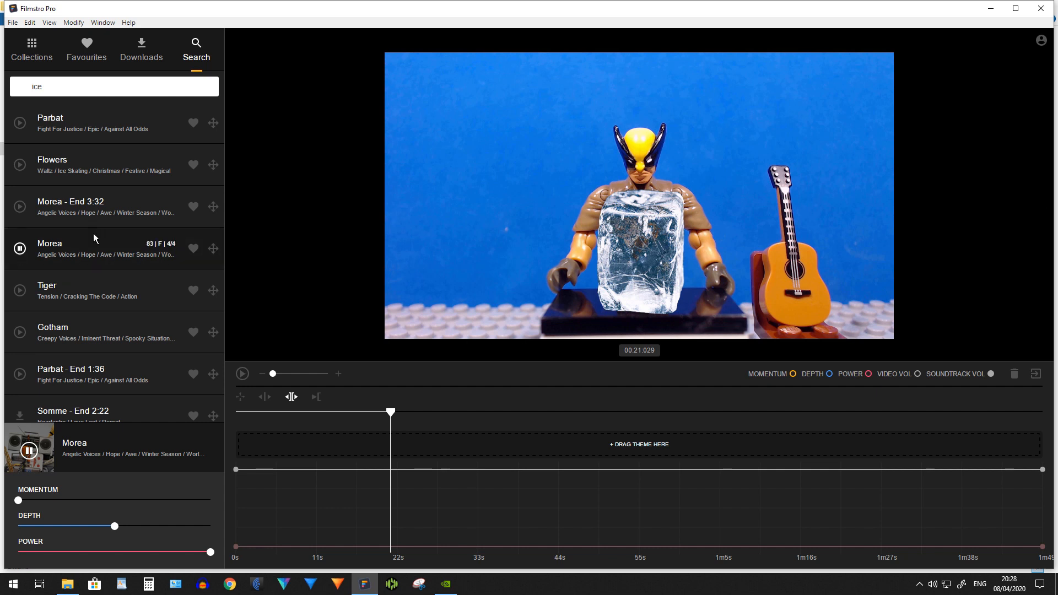
Place Morea on the theme track and lower the soundtrack volume at both ends of the timeline to about 70%.
left_click_drag(213, 249, 473, 438)
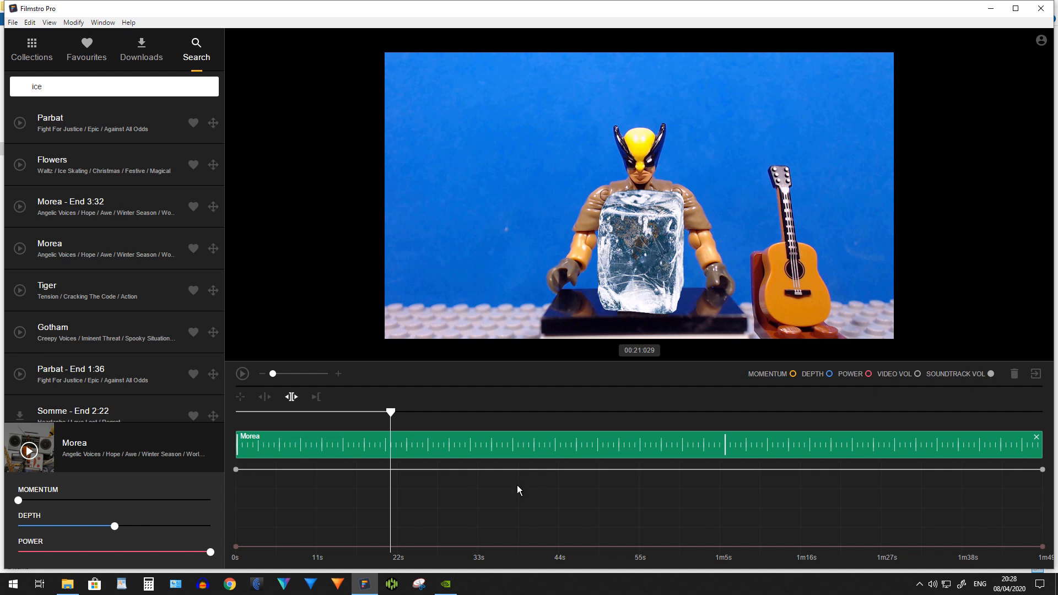
left_click_drag(237, 475, 238, 493)
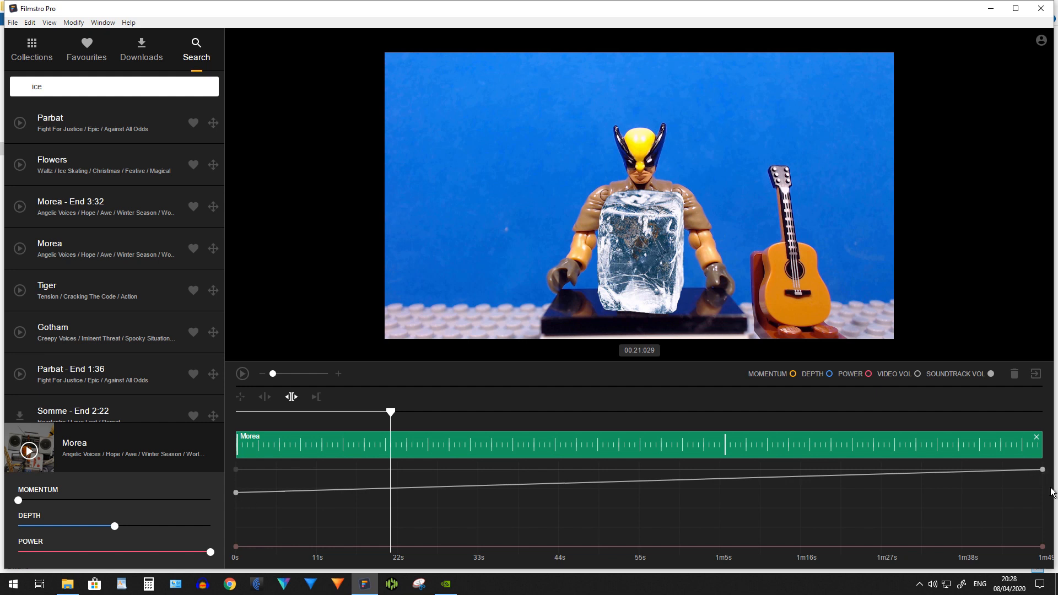
left_click_drag(1051, 488, 1051, 497)
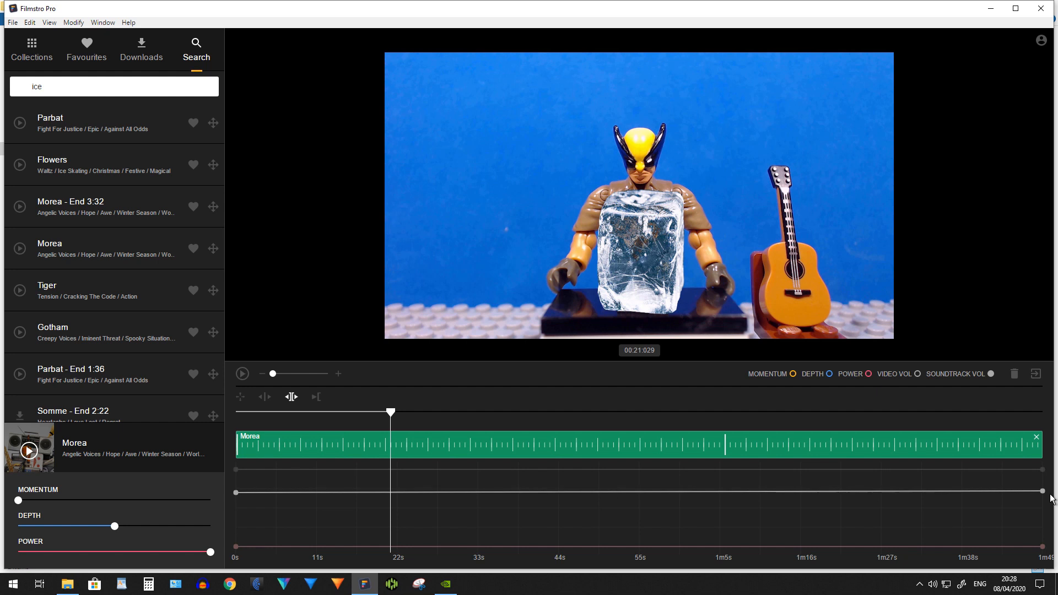
Fade the soundtrack volume from about 44 s down to zero at about 46 s and keep it at zero to the end.
left_click(524, 418)
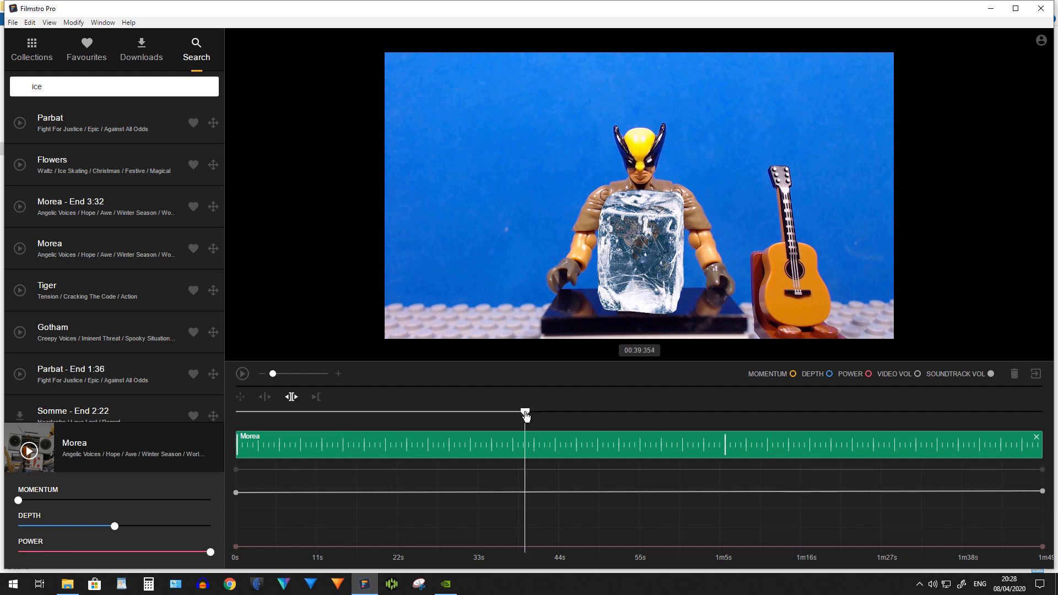
left_click(548, 418)
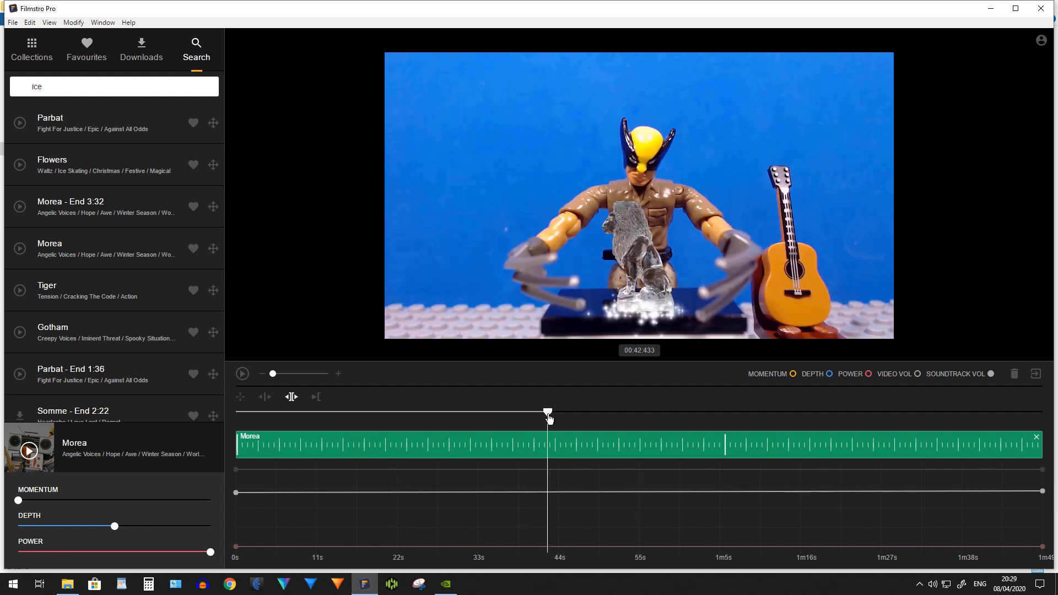
left_click_drag(557, 419, 560, 419)
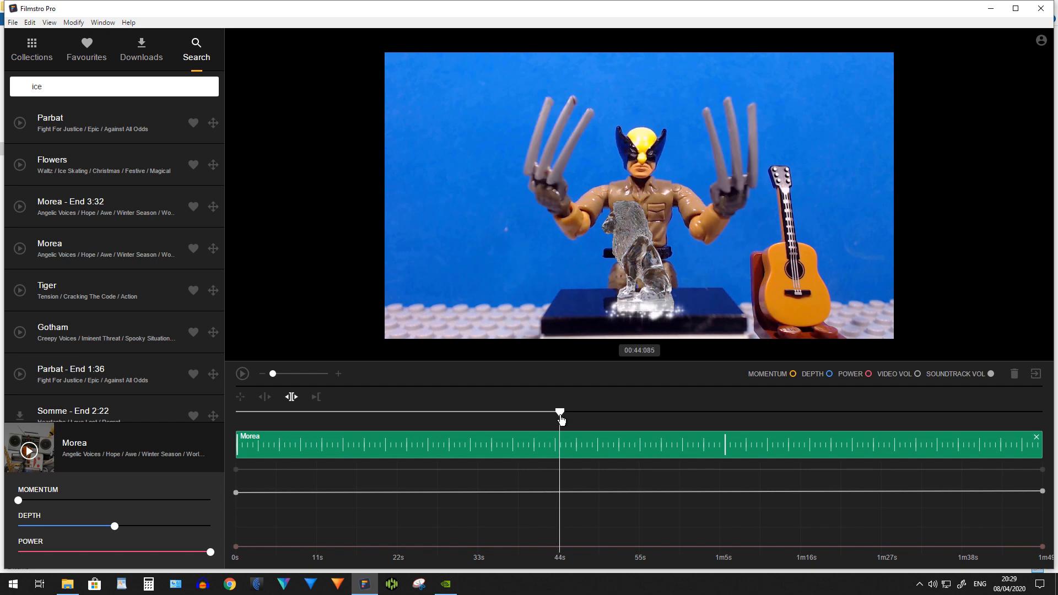
left_click(558, 492)
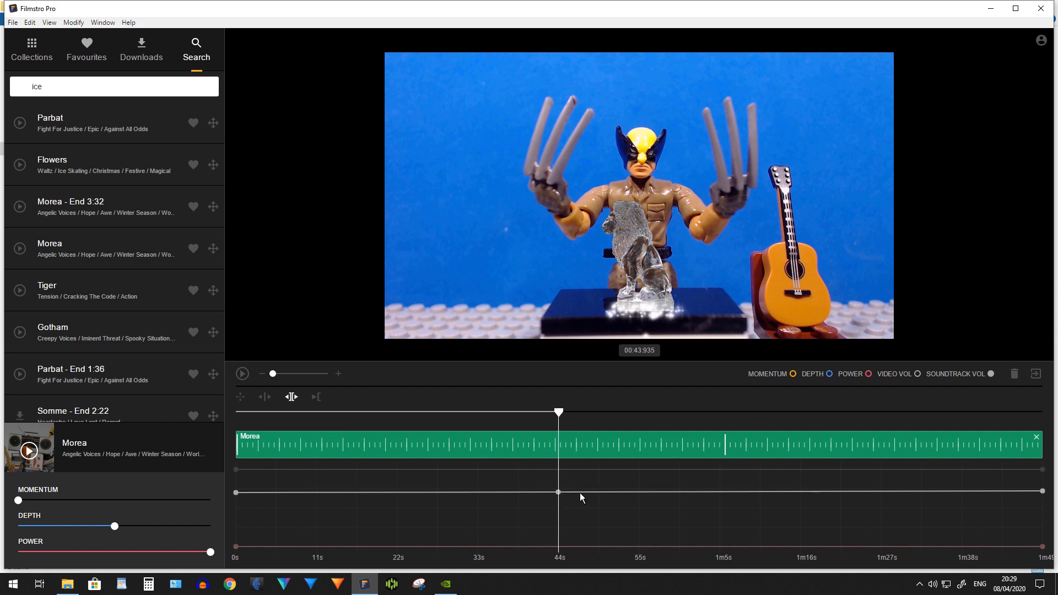
left_click(577, 493)
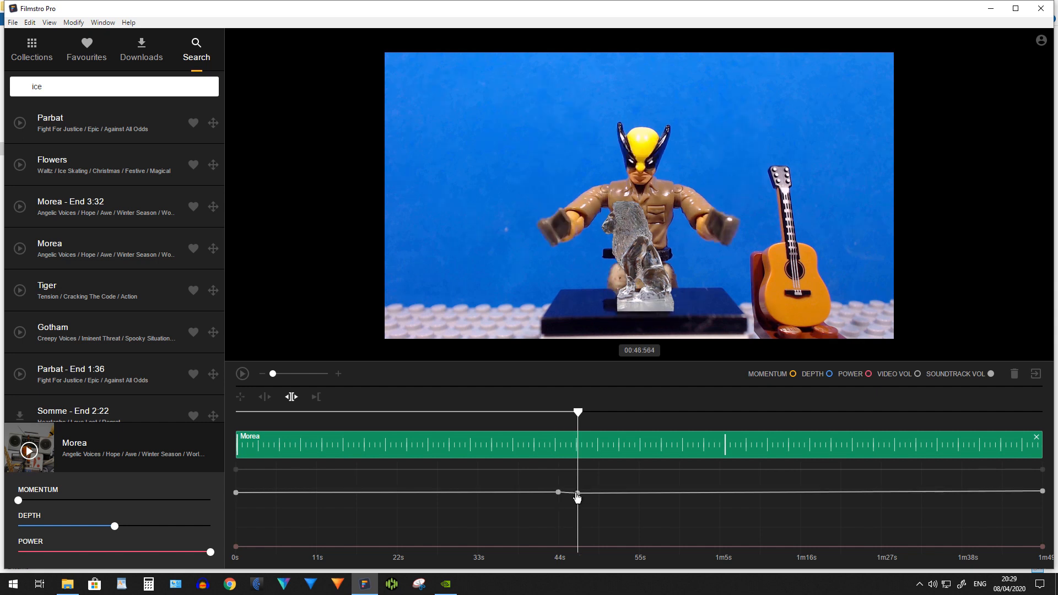
left_click_drag(574, 552, 573, 555)
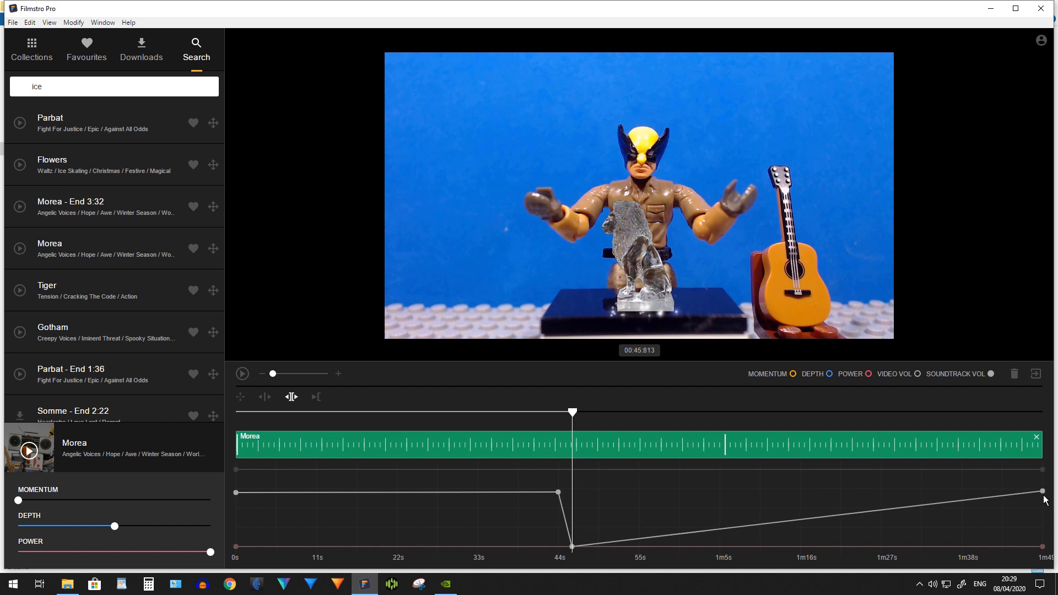
left_click_drag(1042, 491, 1056, 567)
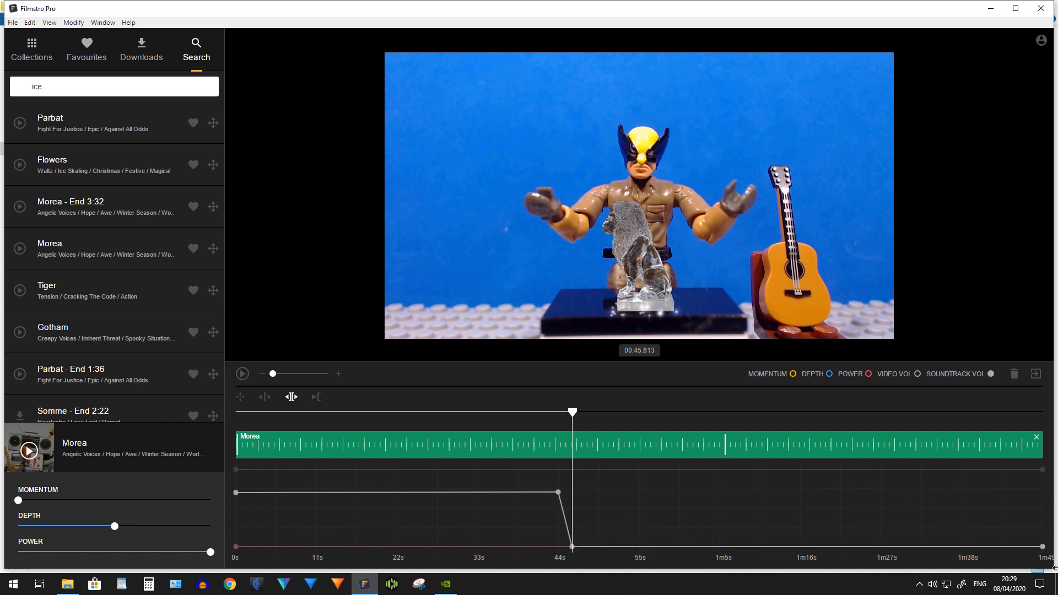
Add a keyframe to the power curve at about 30 s and raise it to about 40%.
left_click(869, 375)
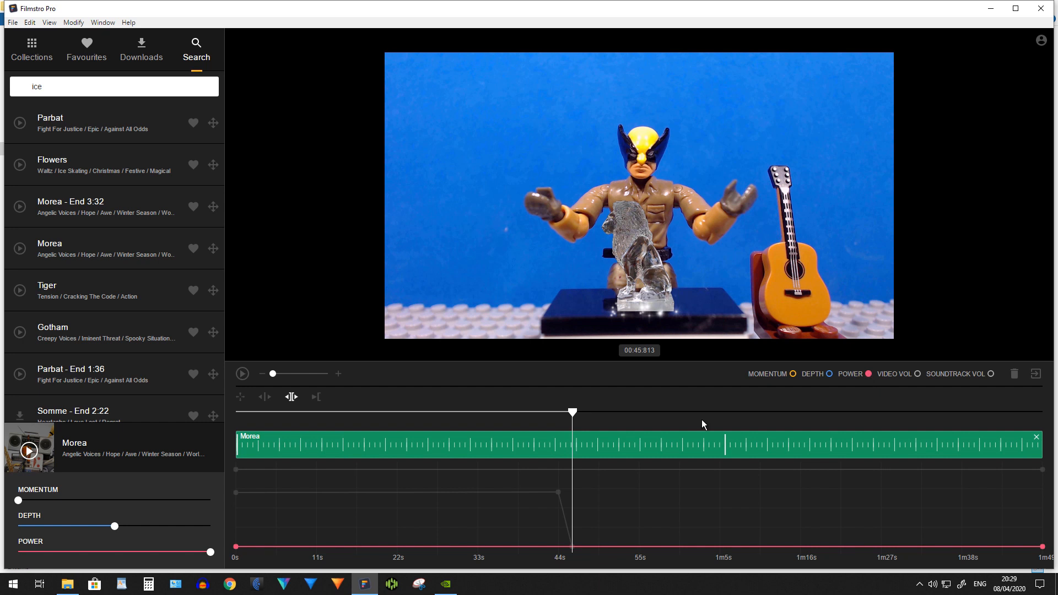
left_click(477, 418)
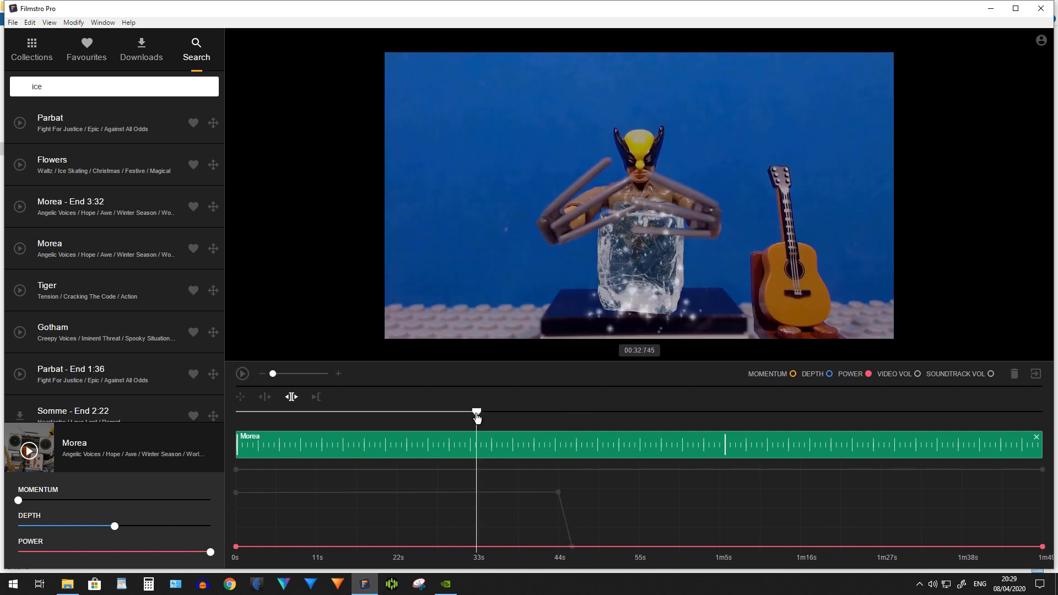
left_click_drag(477, 419, 449, 418)
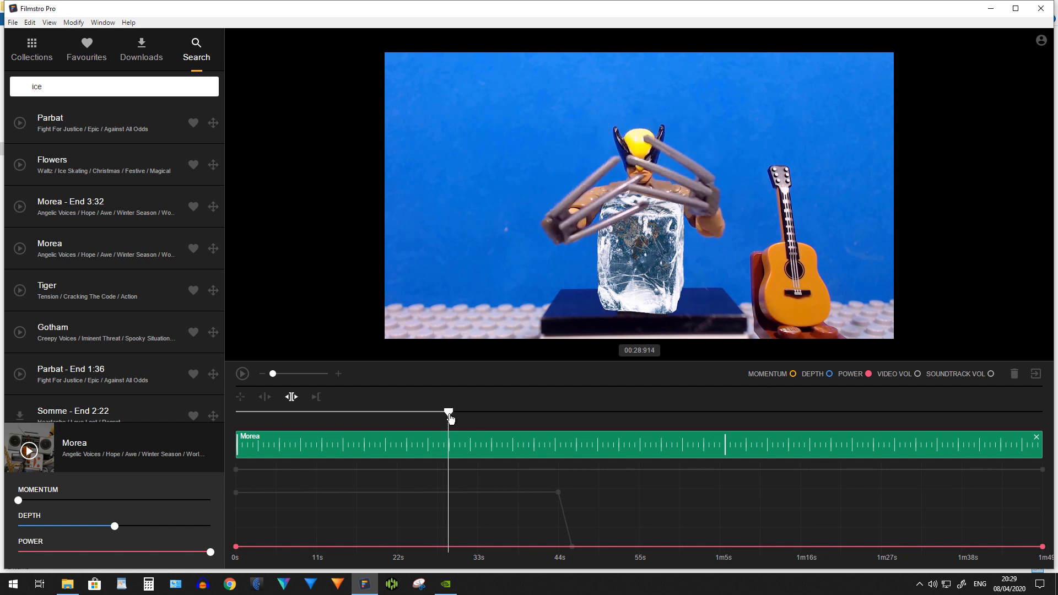
left_click(447, 549)
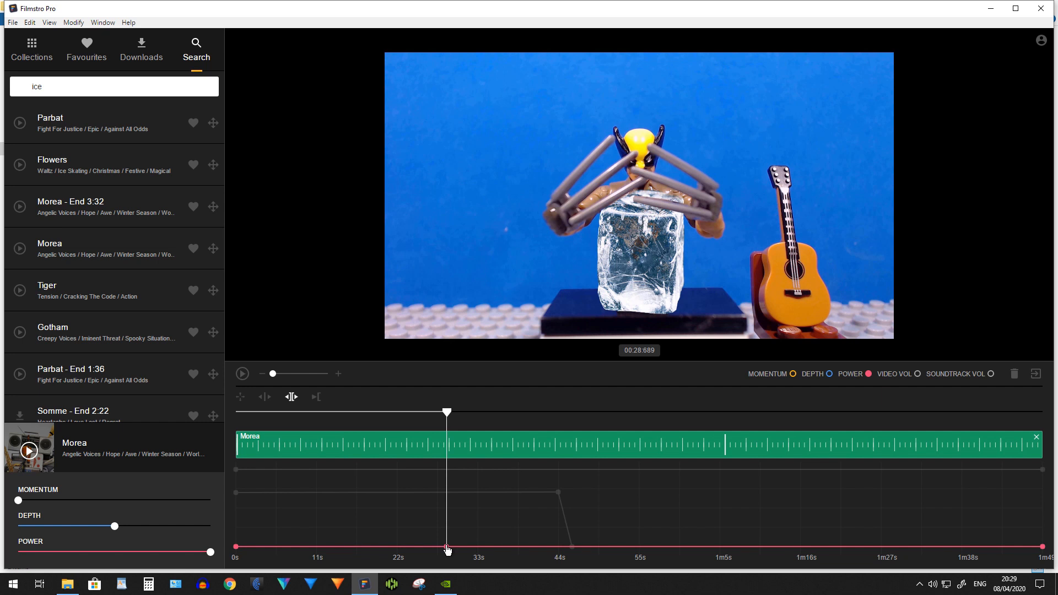
left_click(449, 527)
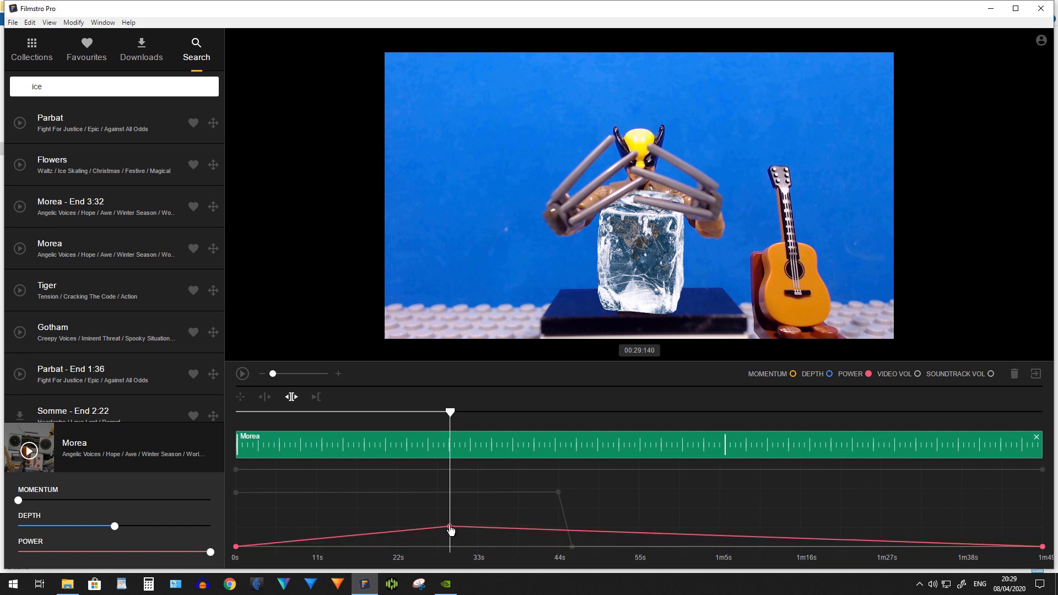
left_click_drag(450, 526, 449, 525)
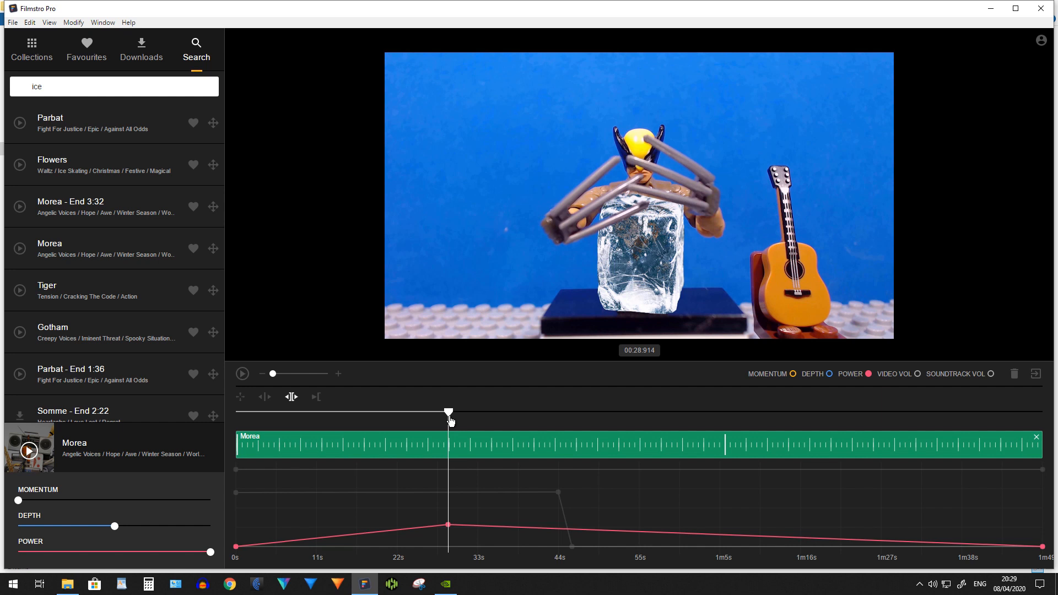
left_click_drag(450, 421, 479, 421)
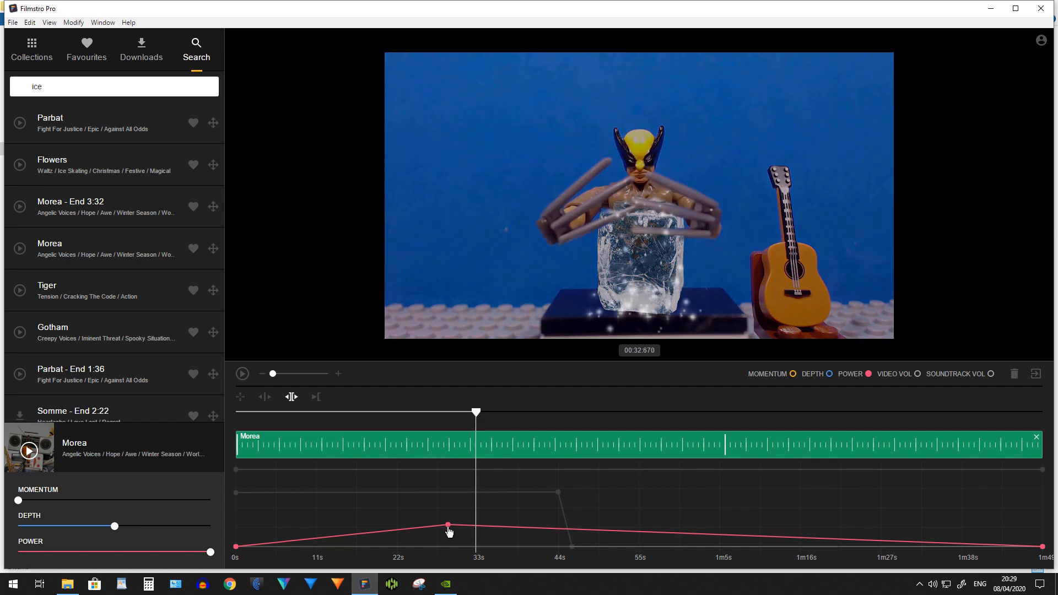
left_click_drag(448, 524, 454, 515)
Add a power keyframe at about 33 s, where the ice starts breaking, and raise it to the maximum.
left_click_drag(455, 413, 480, 418)
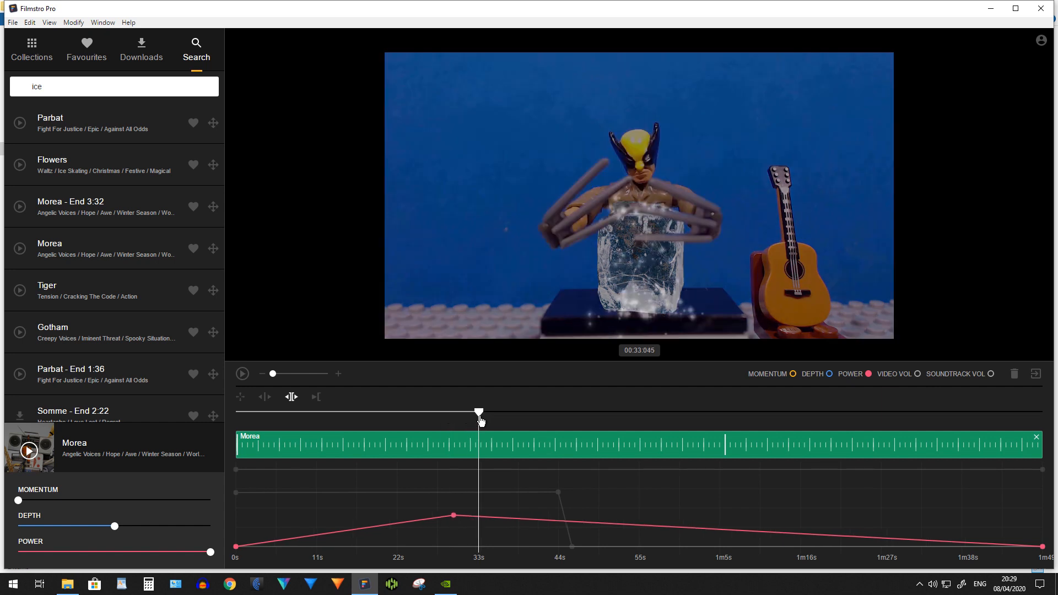
left_click(477, 517)
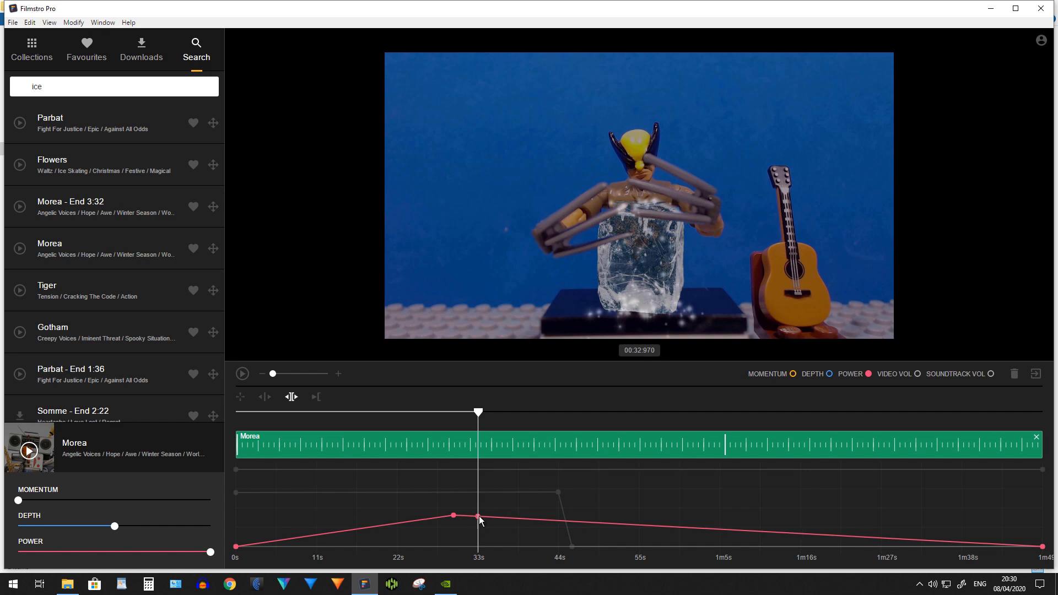
left_click_drag(482, 480, 478, 468)
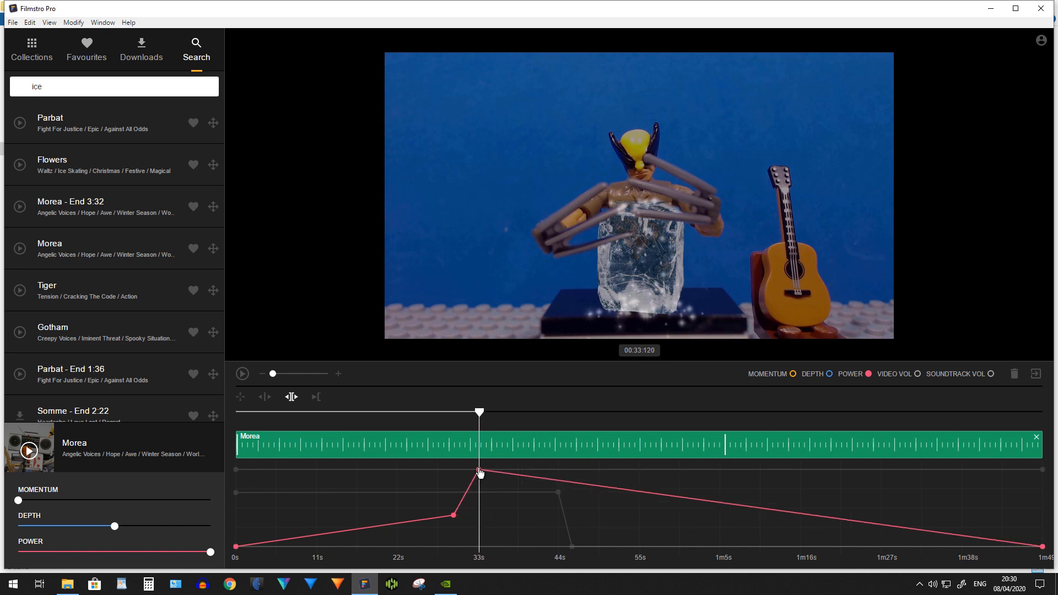
Hold the power curve at maximum until about 43 s, dropping it to zero at about 46 s.
left_click(556, 483)
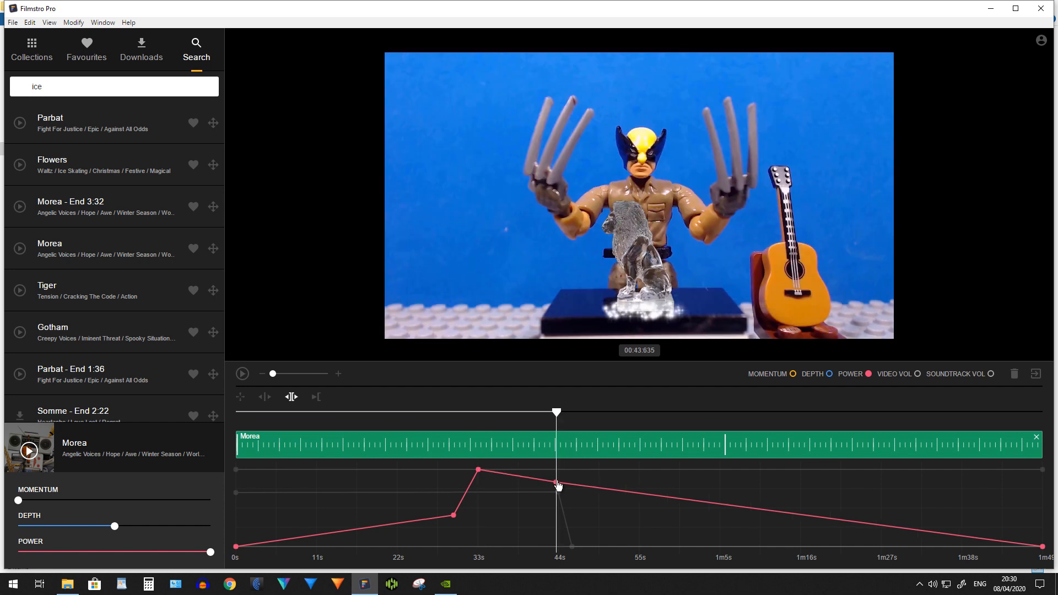
left_click_drag(556, 482, 551, 470)
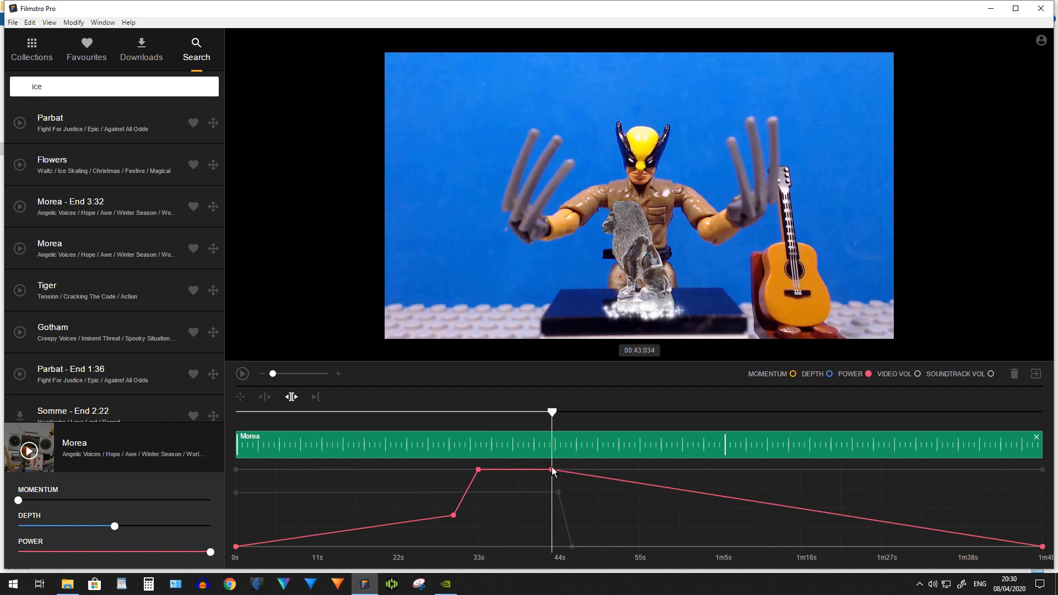
left_click(579, 474)
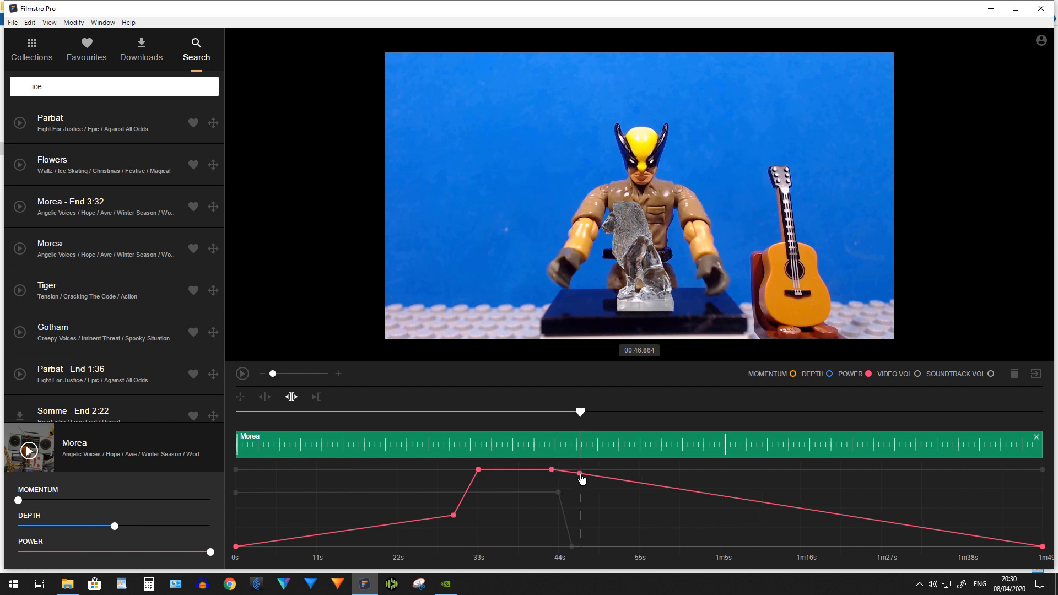
left_click_drag(583, 543, 574, 547)
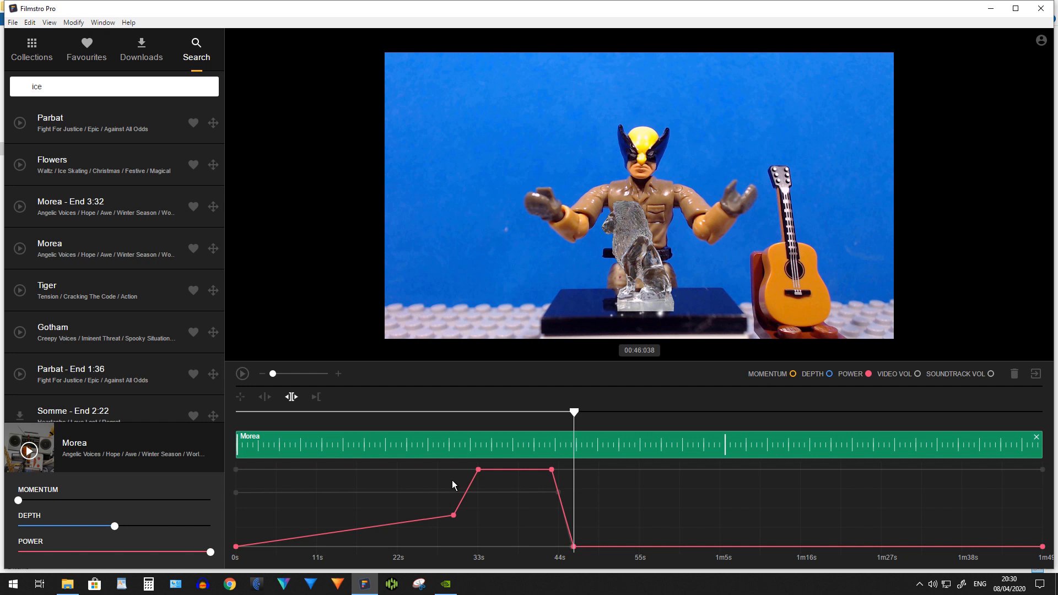
Add depth keyframes at about 30 s, raised to about 40%, and at about 33 s, raised to the maximum.
left_click(829, 375)
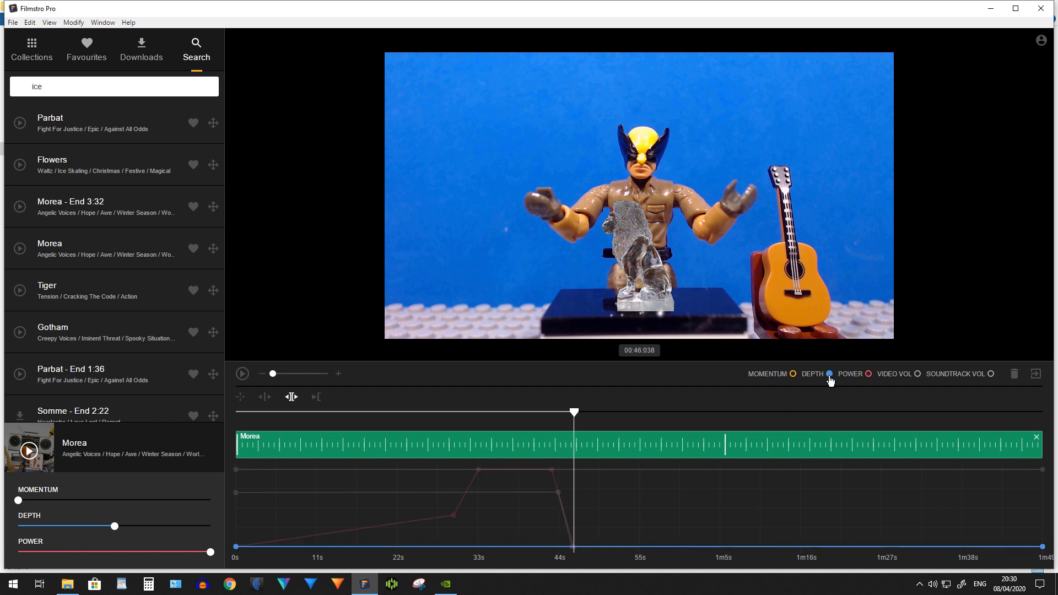
left_click(454, 546)
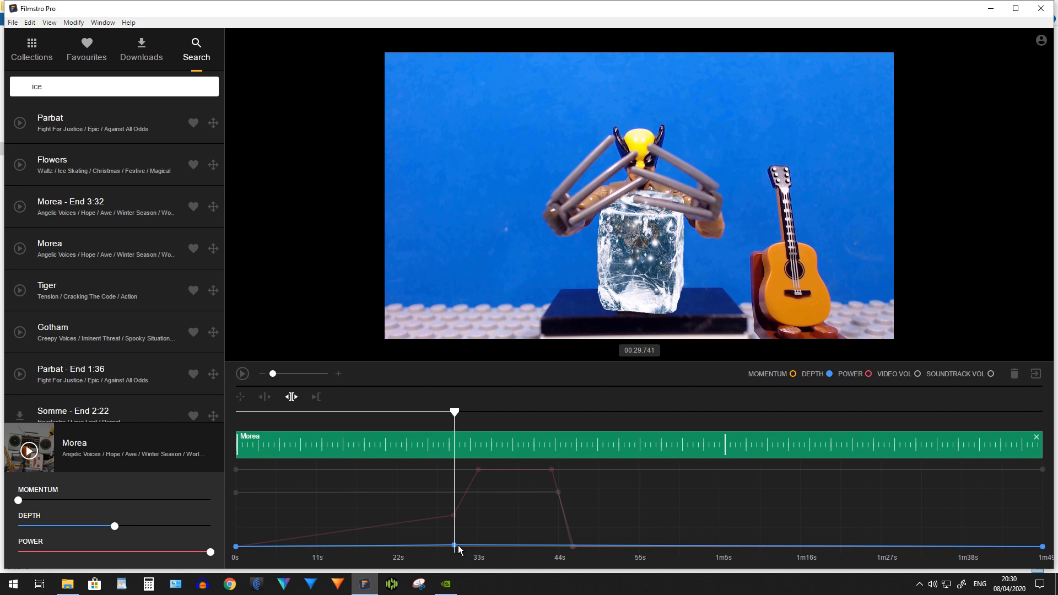
left_click_drag(454, 547, 455, 518)
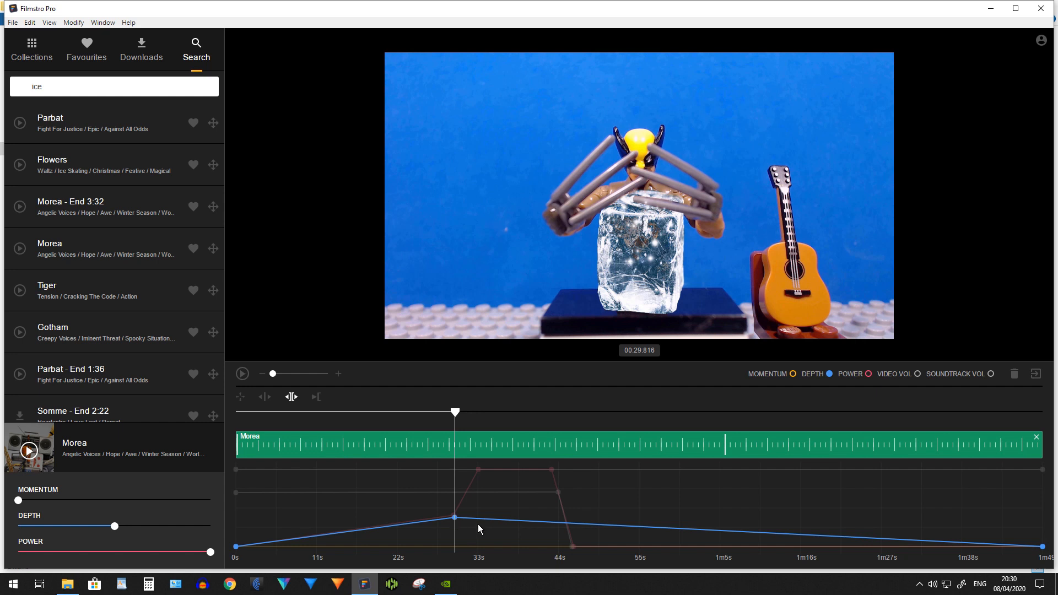
left_click(479, 522)
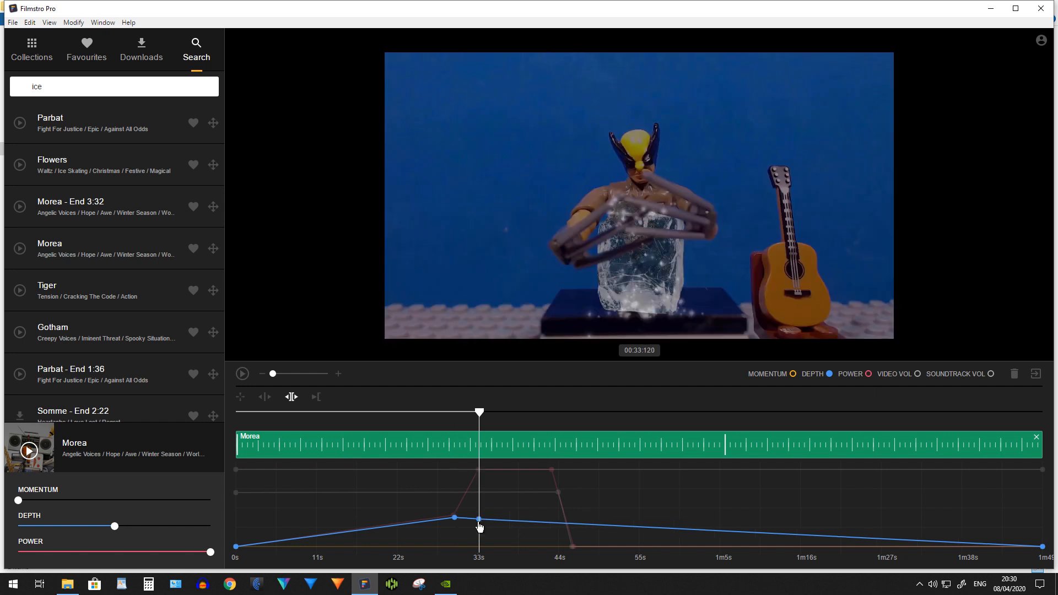
left_click_drag(479, 521, 478, 461)
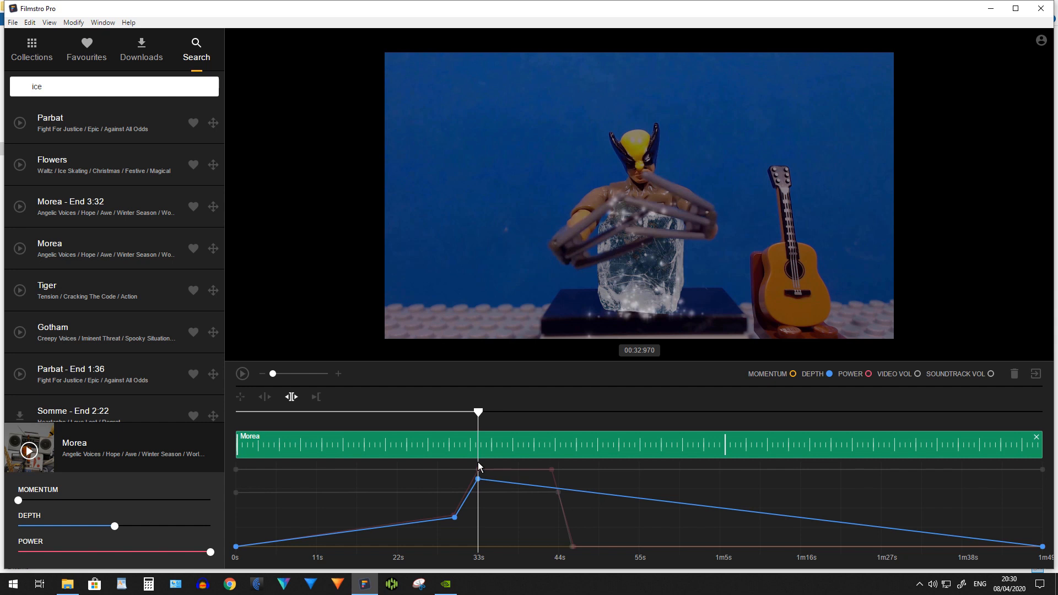
Hold the depth curve at maximum until about 43 s and drop it to zero at about 46 s.
left_click(550, 479)
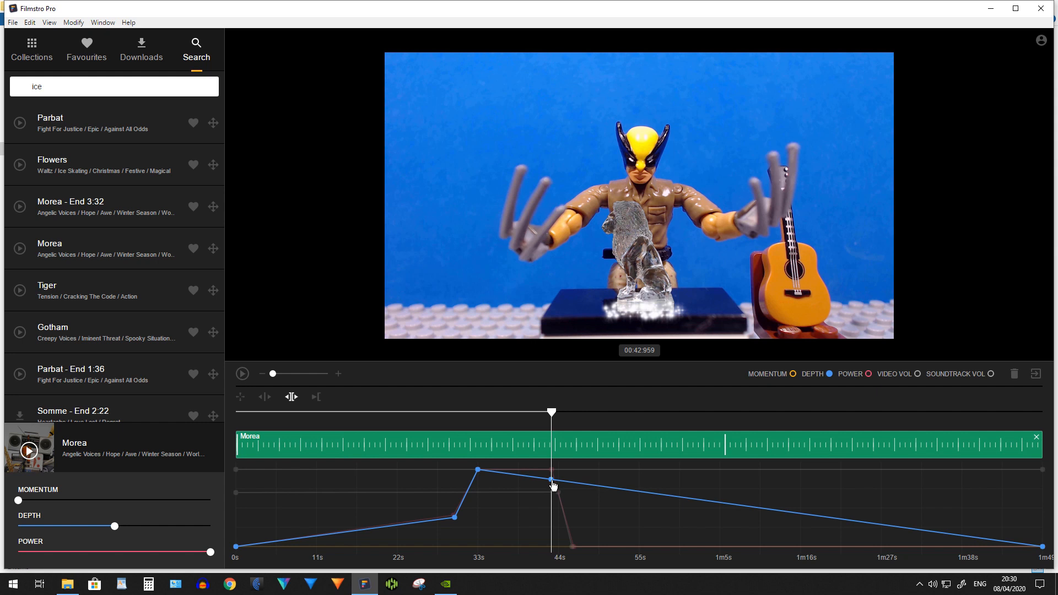
left_click_drag(553, 475, 551, 469)
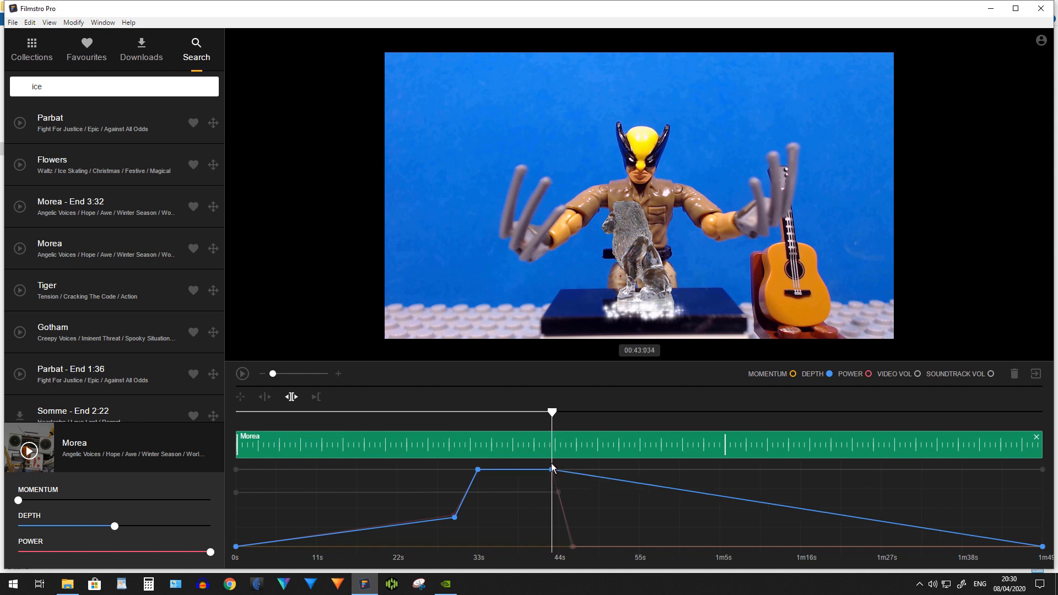
left_click(580, 477)
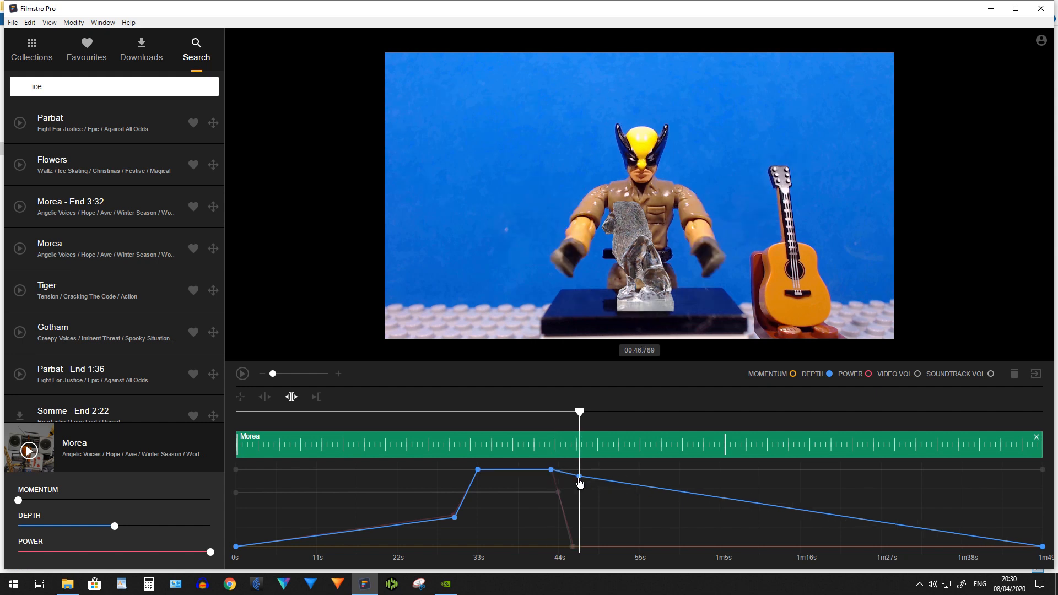
left_click_drag(579, 483, 576, 555)
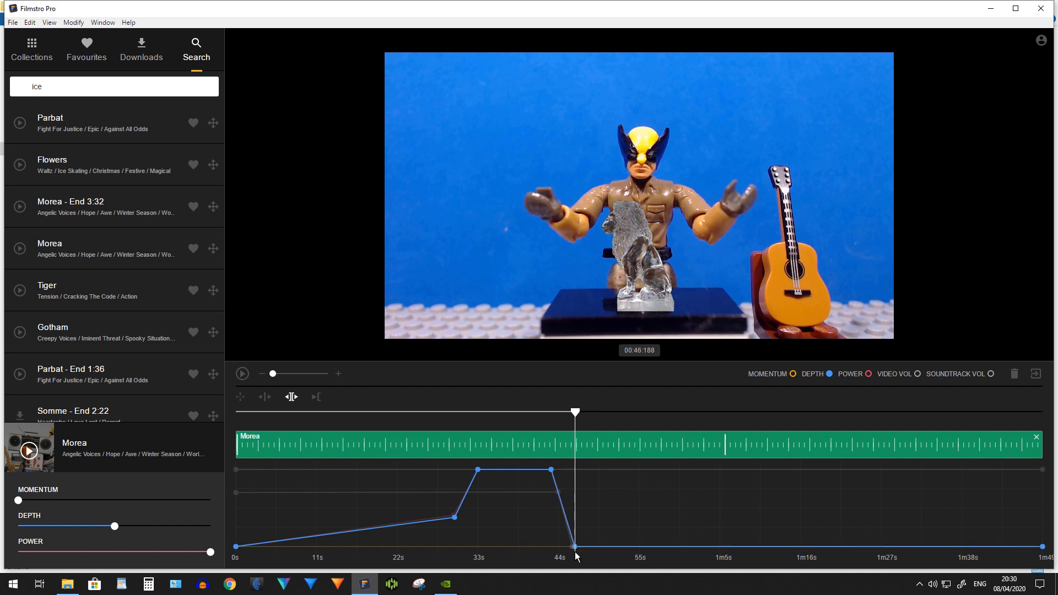
Save the session as COLD AS ICE.
left_click(13, 23)
left_click(29, 116)
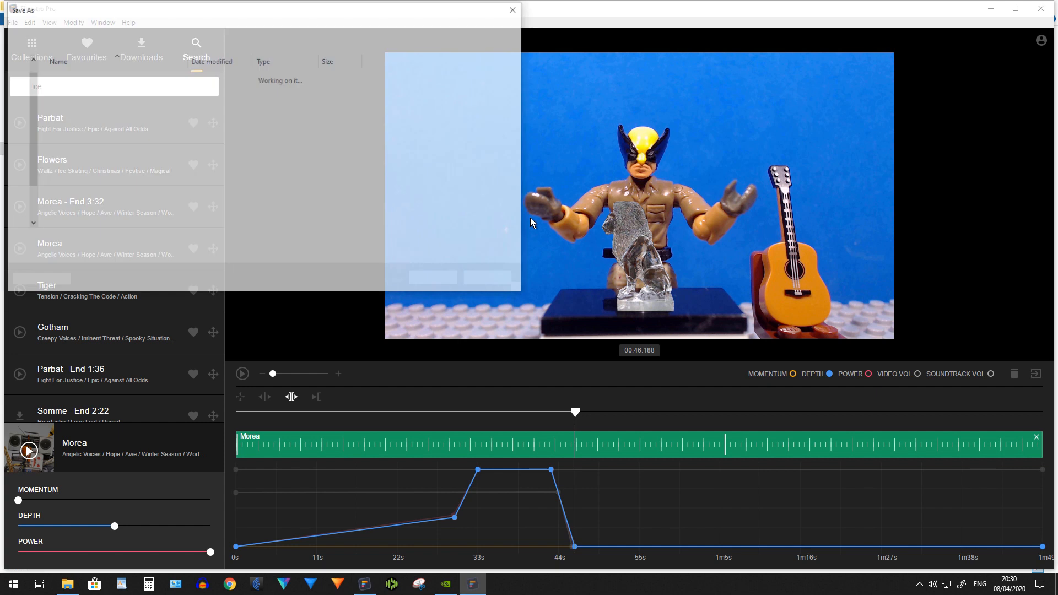
left_click(435, 279)
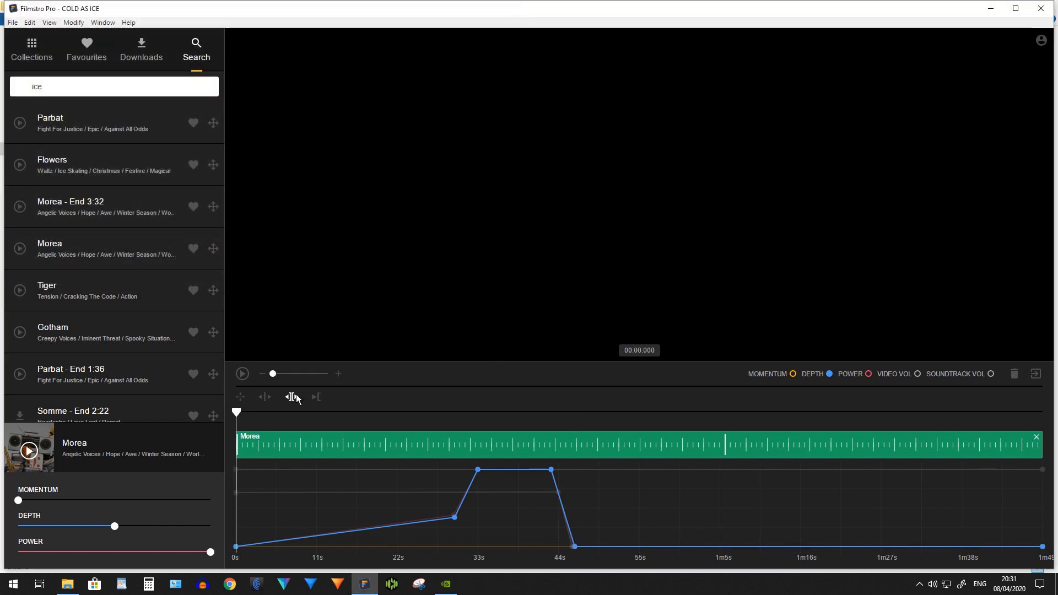
Record the momentum curve live during playback from about 27 s, raising it to maximum by about 36 s and lowering it to zero by about 46 s.
left_click(320, 412)
left_click_drag(384, 422, 426, 424)
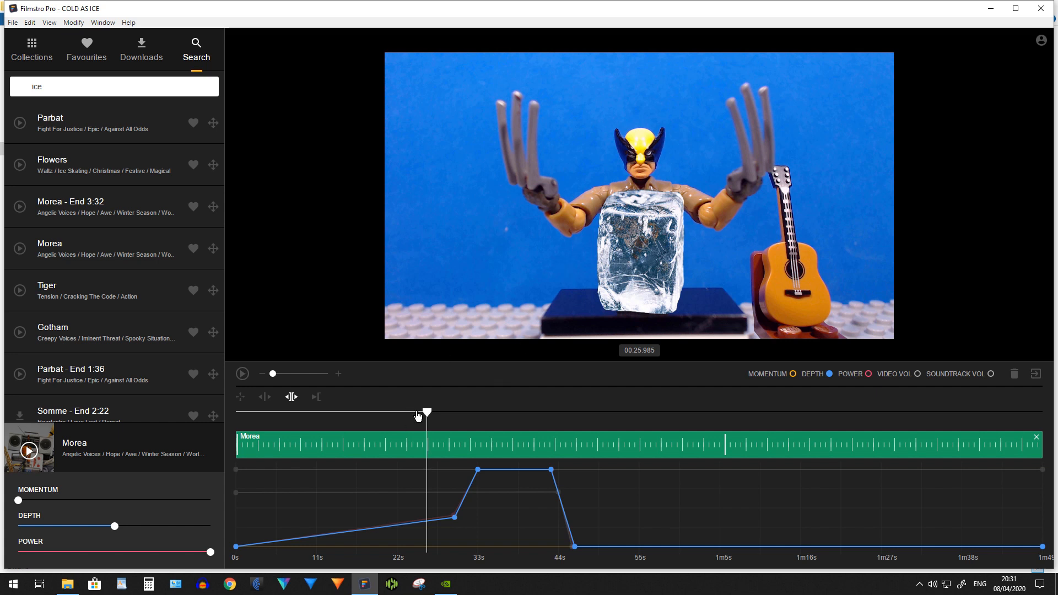
left_click_drag(383, 423, 442, 414)
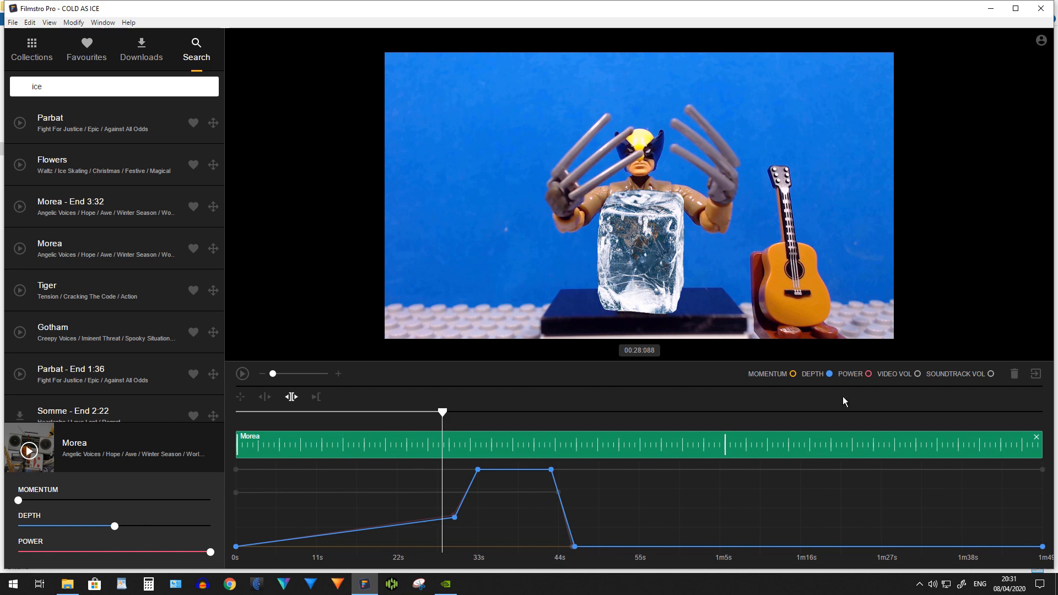
left_click(794, 377)
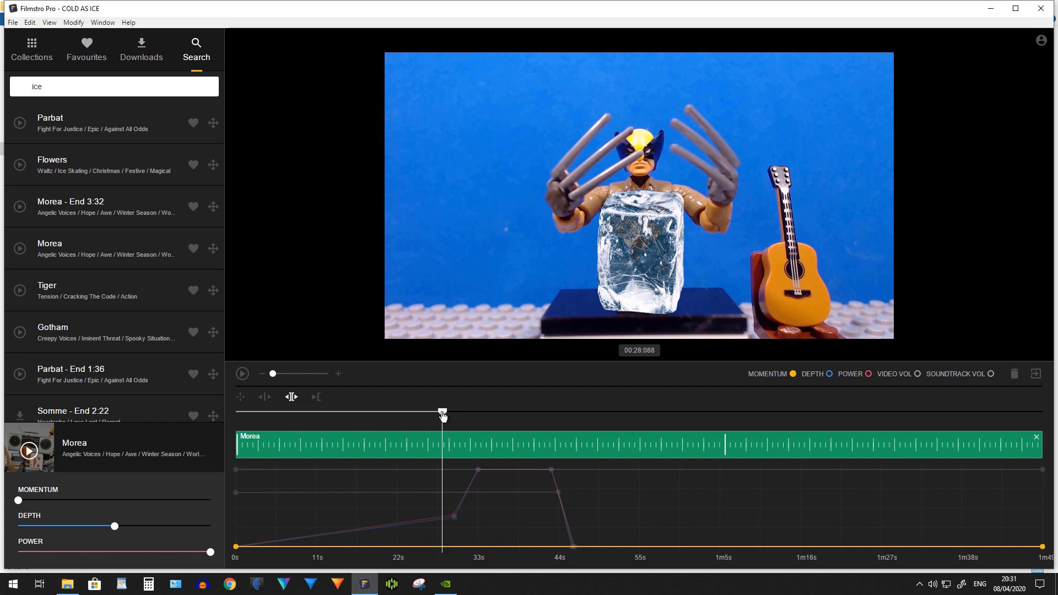
left_click_drag(443, 415, 435, 417)
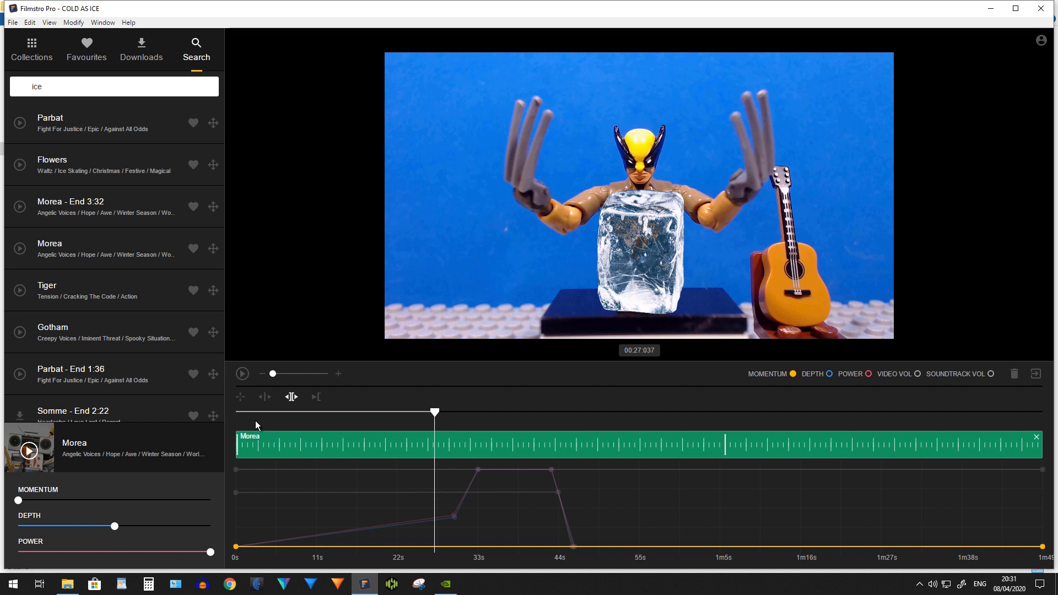
left_click(243, 375)
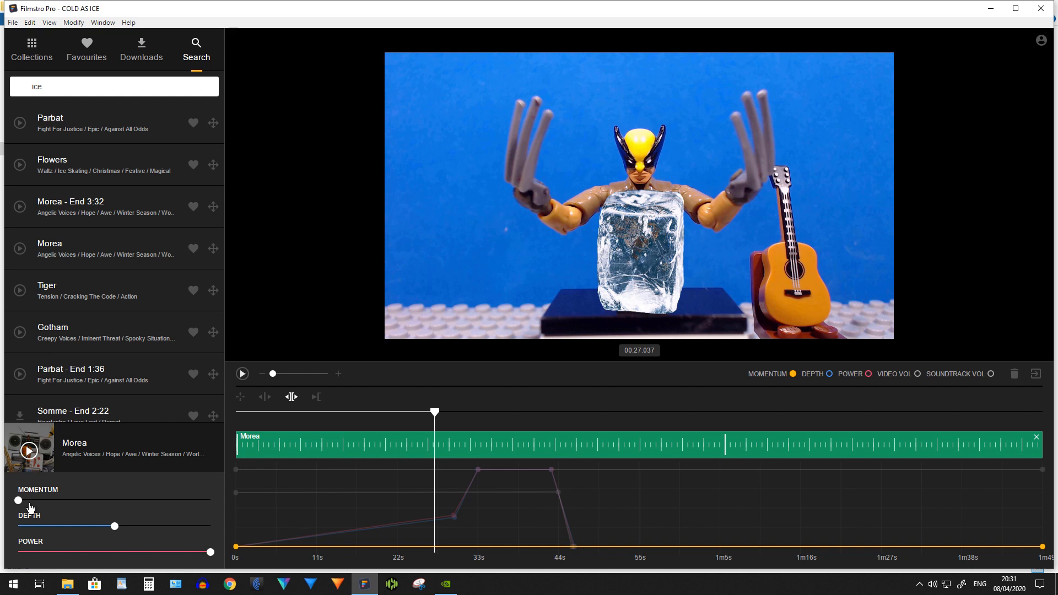
left_click_drag(18, 501, 227, 511)
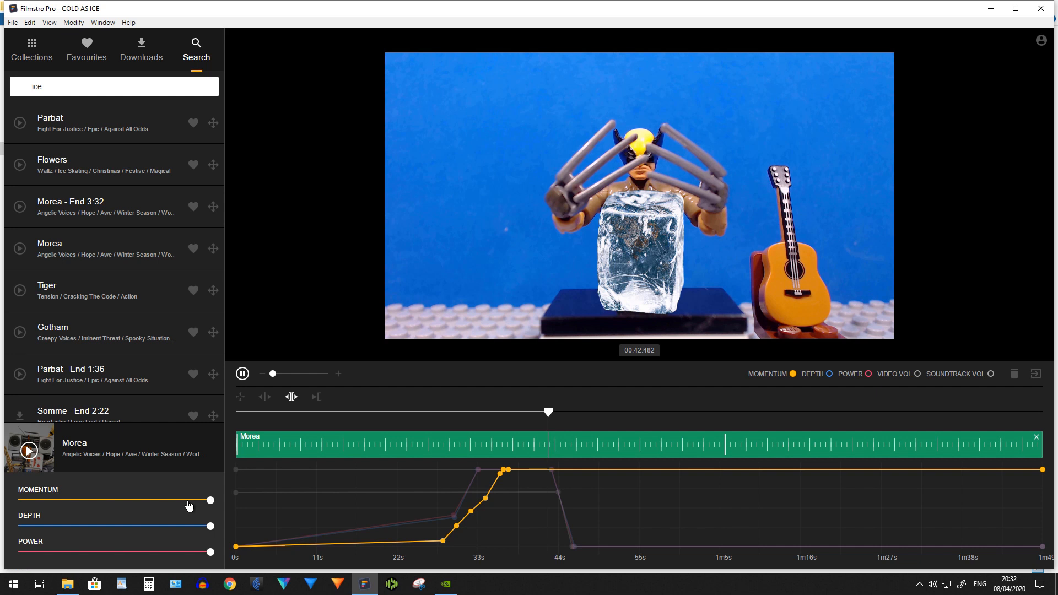
left_click_drag(189, 504, 10, 500)
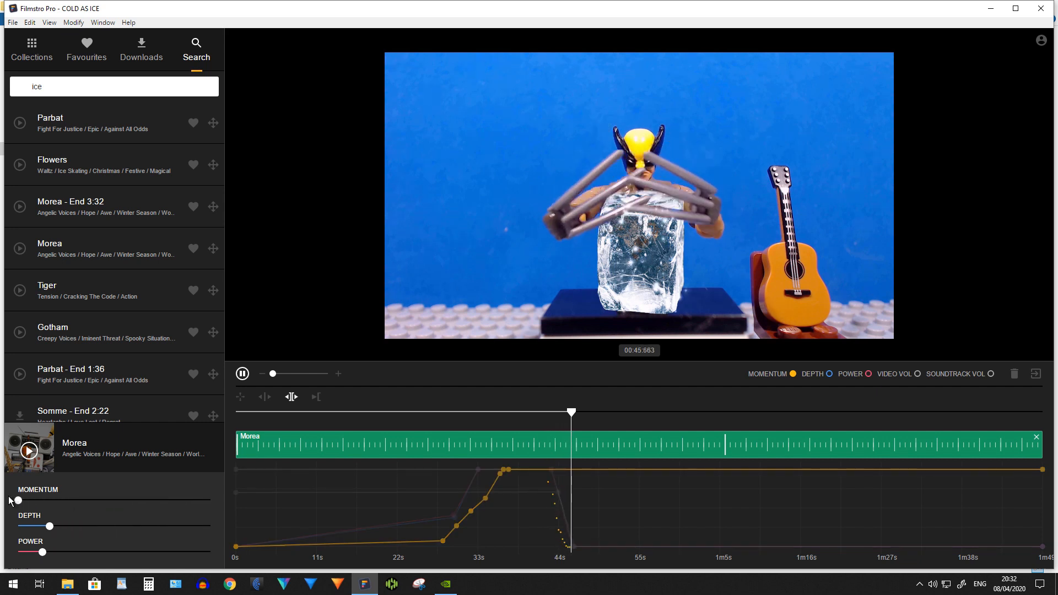
left_click(242, 374)
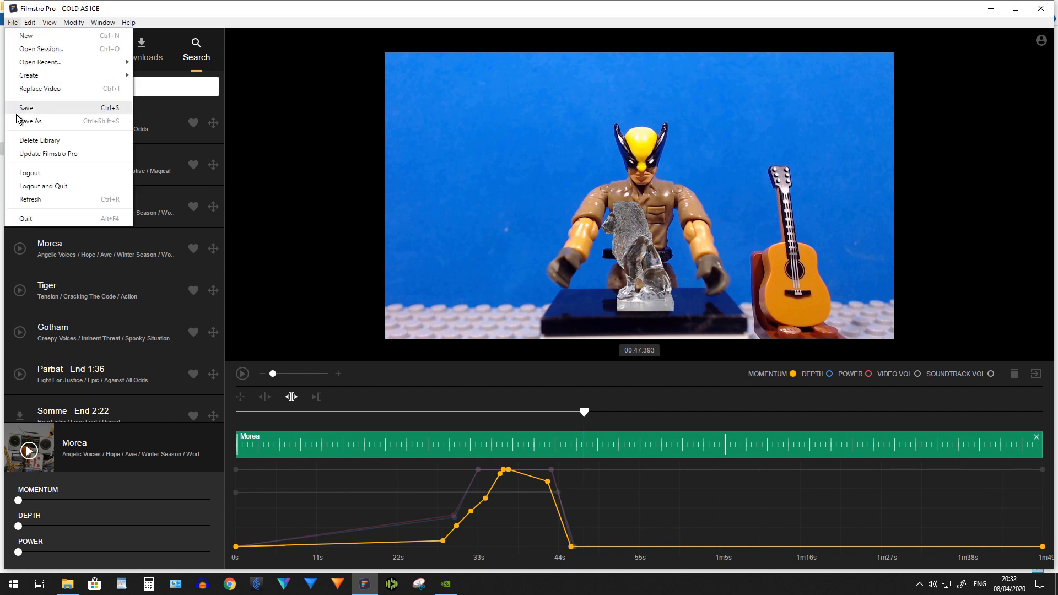
Save the session with the recorded momentum curve, checking the video frame at about 27 s.
left_click(22, 110)
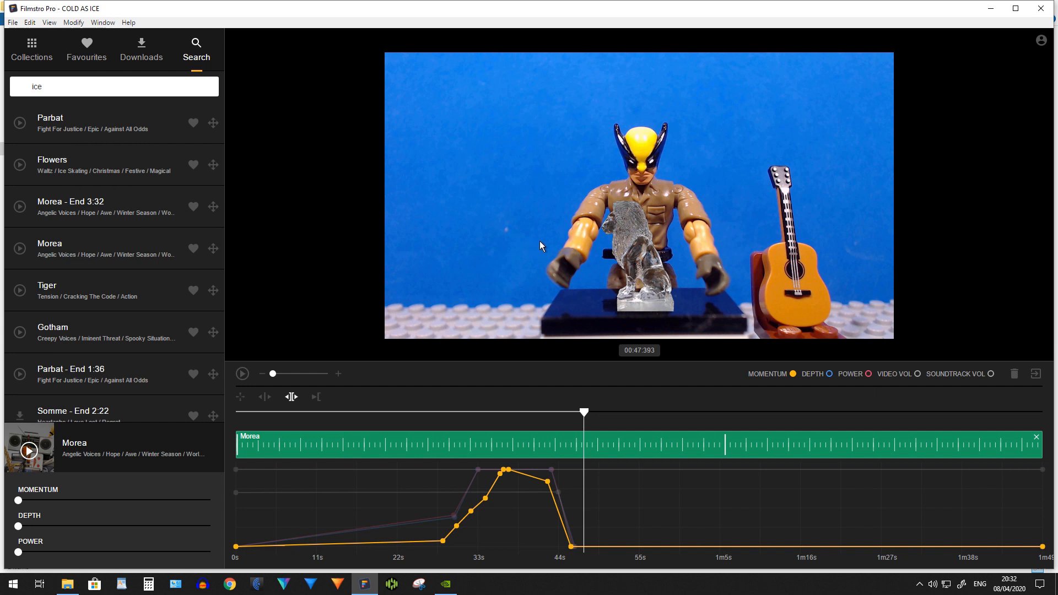
left_click(450, 412)
left_click_drag(450, 415, 433, 413)
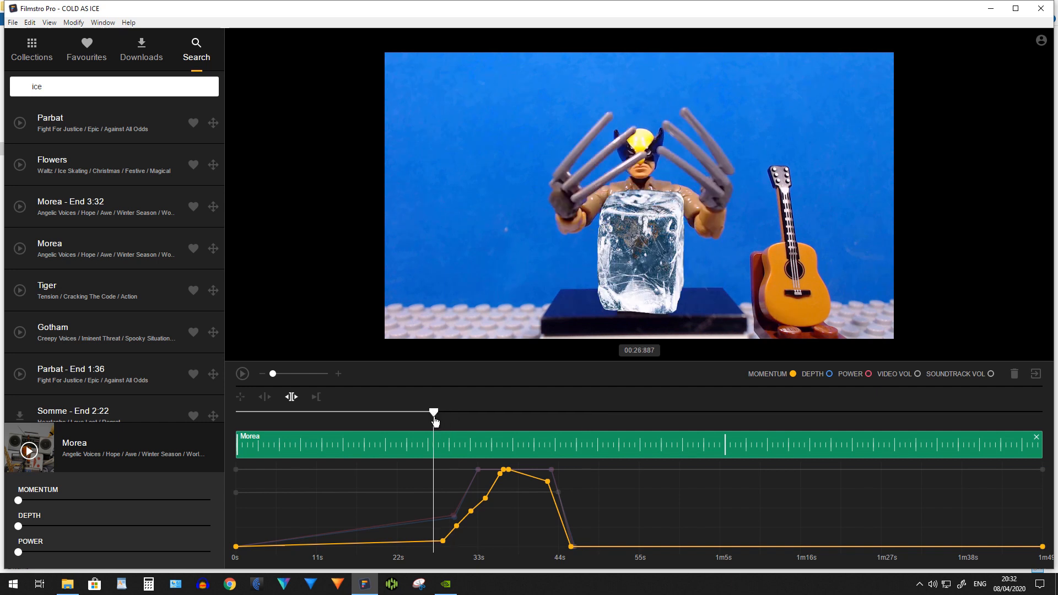
left_click(12, 22)
left_click(24, 103)
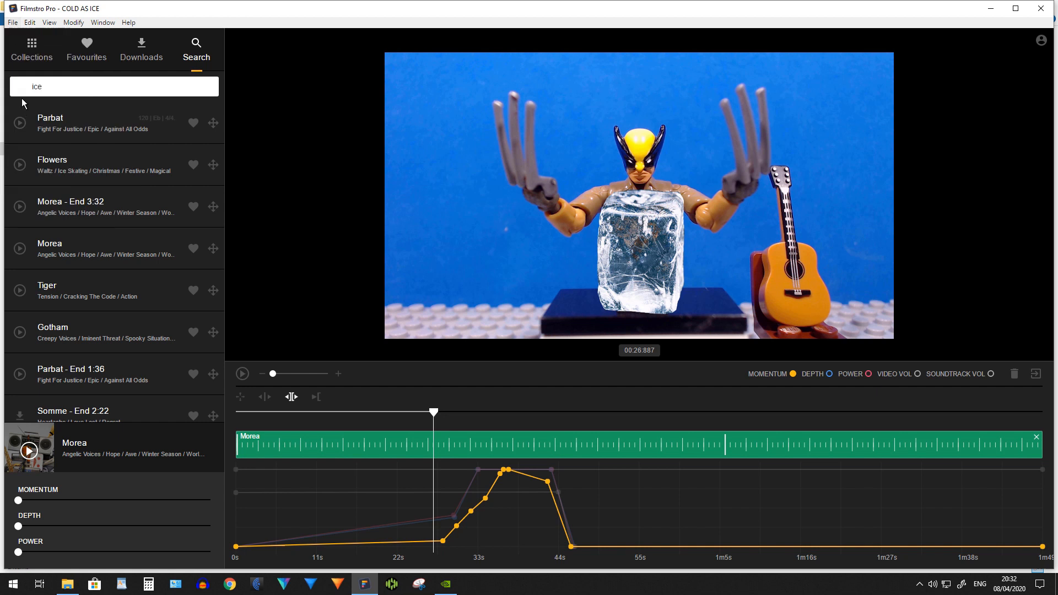
Refresh the program and reopen the recent COLD AS ICE session.
left_click(12, 22)
left_click(33, 199)
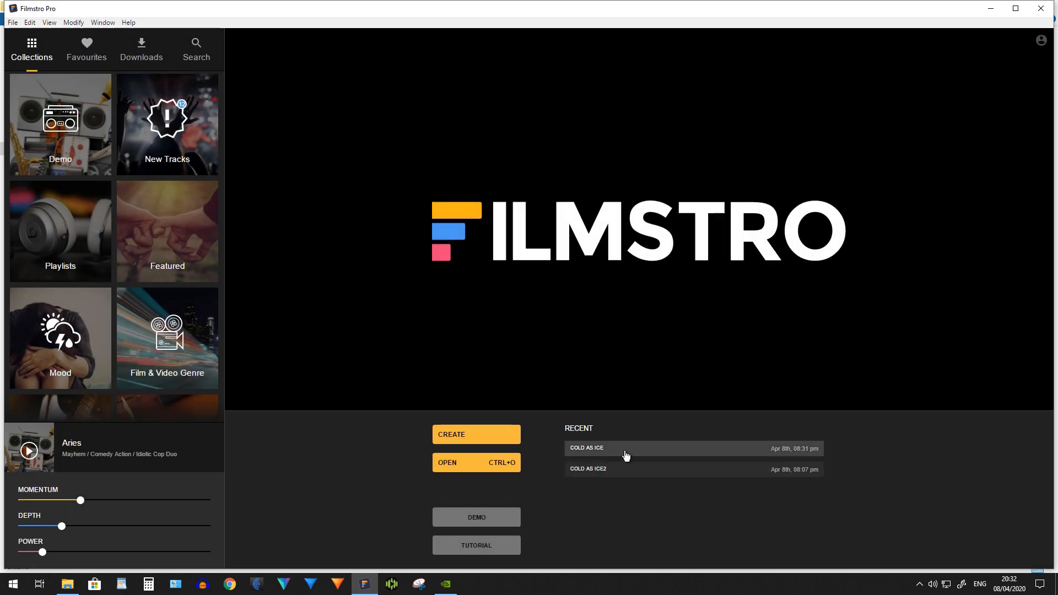
left_click(628, 449)
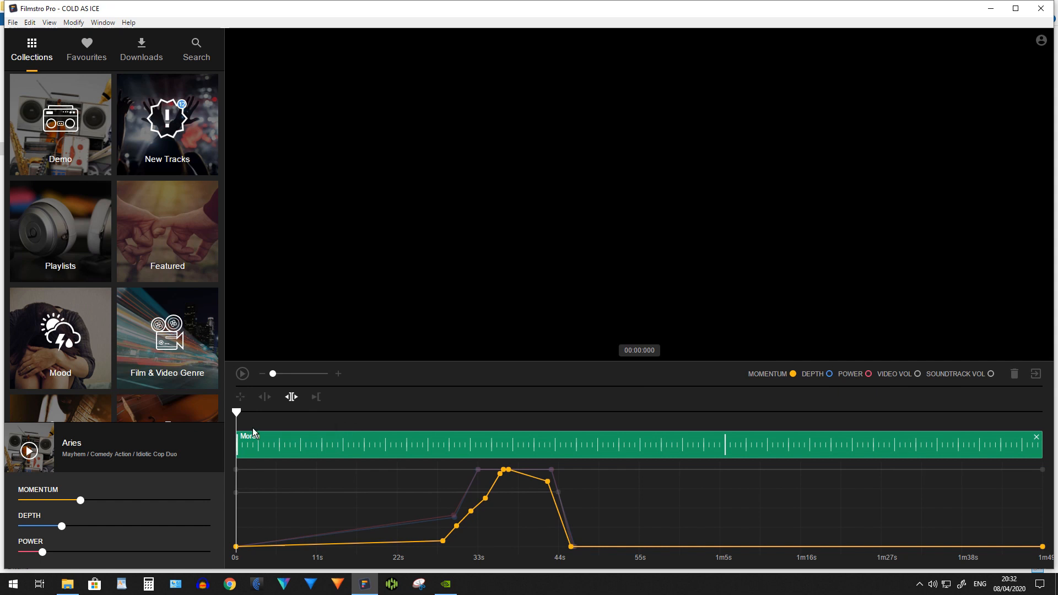
Play back the score from about 28 s and move the momentum keyframe before the final drop to maximum at about 43 s.
left_click(241, 374)
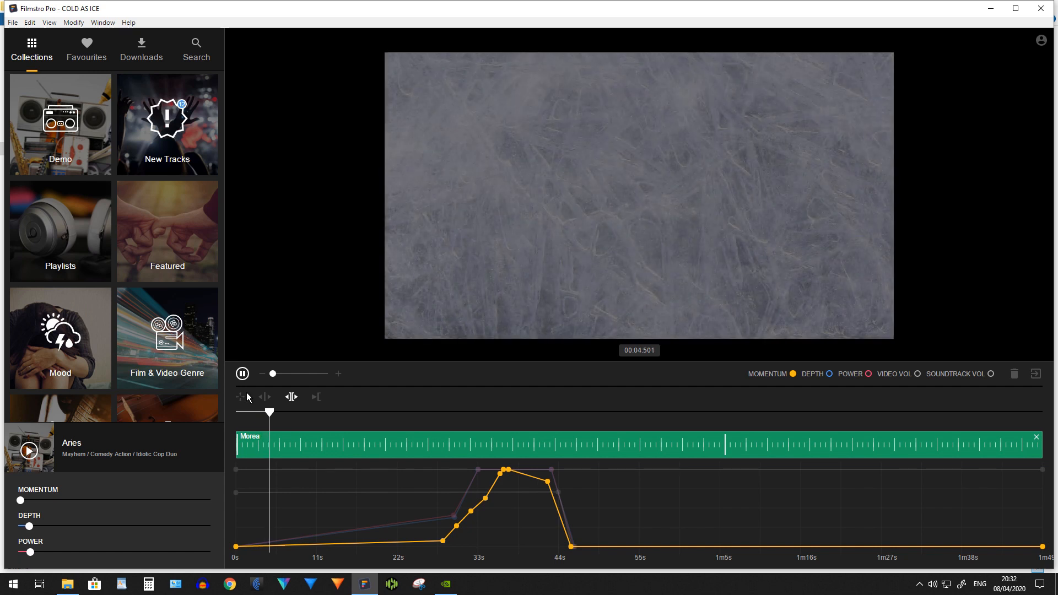
left_click_drag(276, 414, 442, 433)
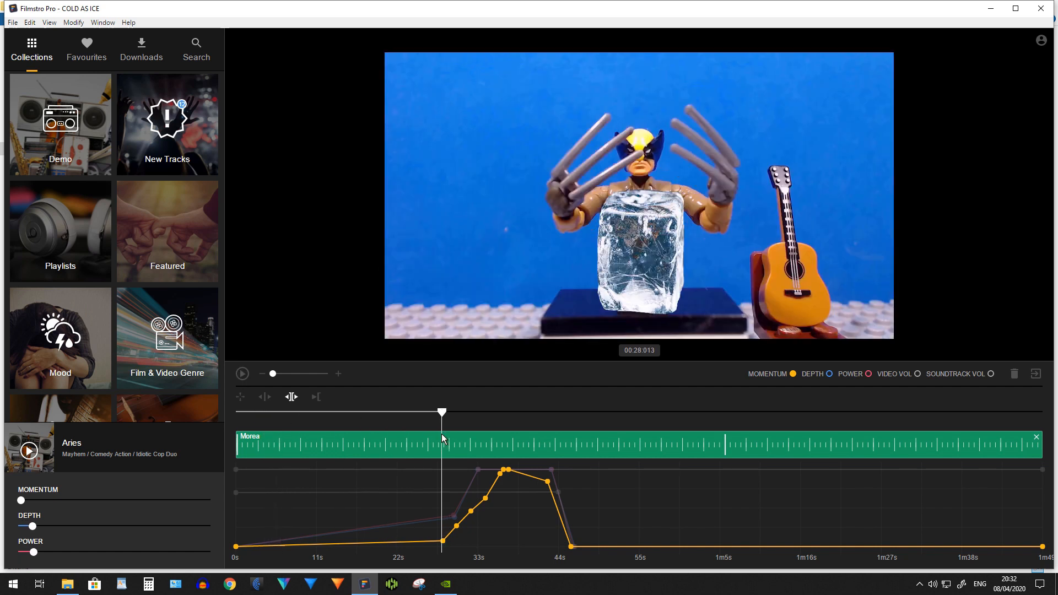
key("space")
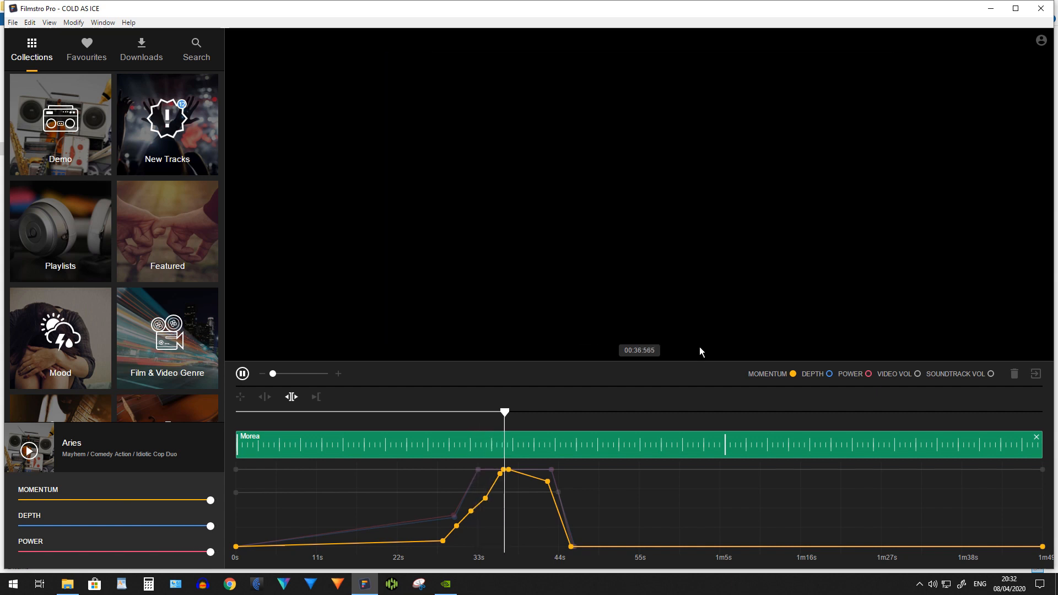
left_click(243, 374)
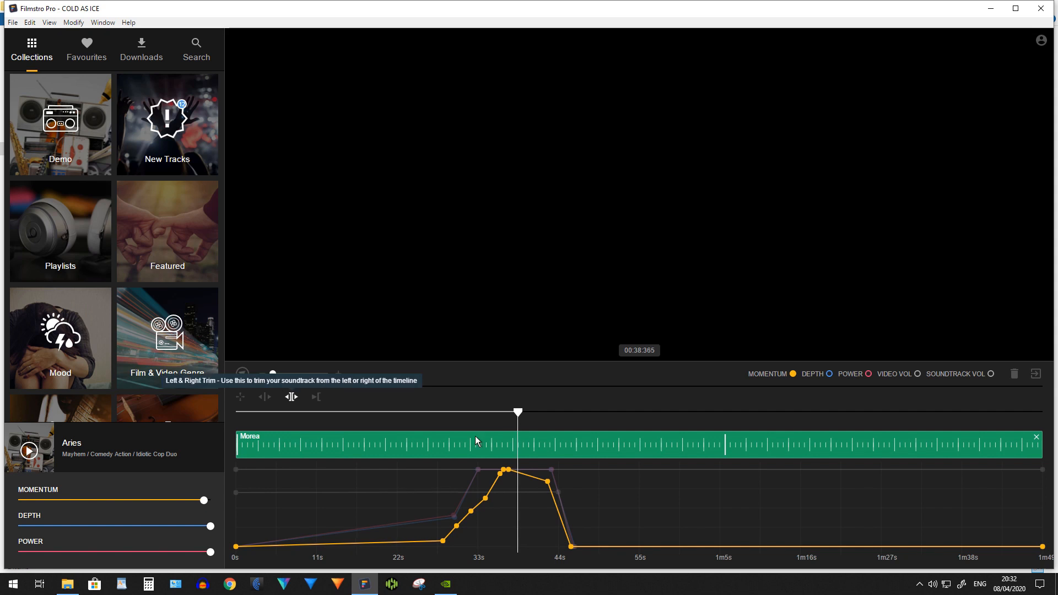
left_click_drag(550, 486, 553, 471)
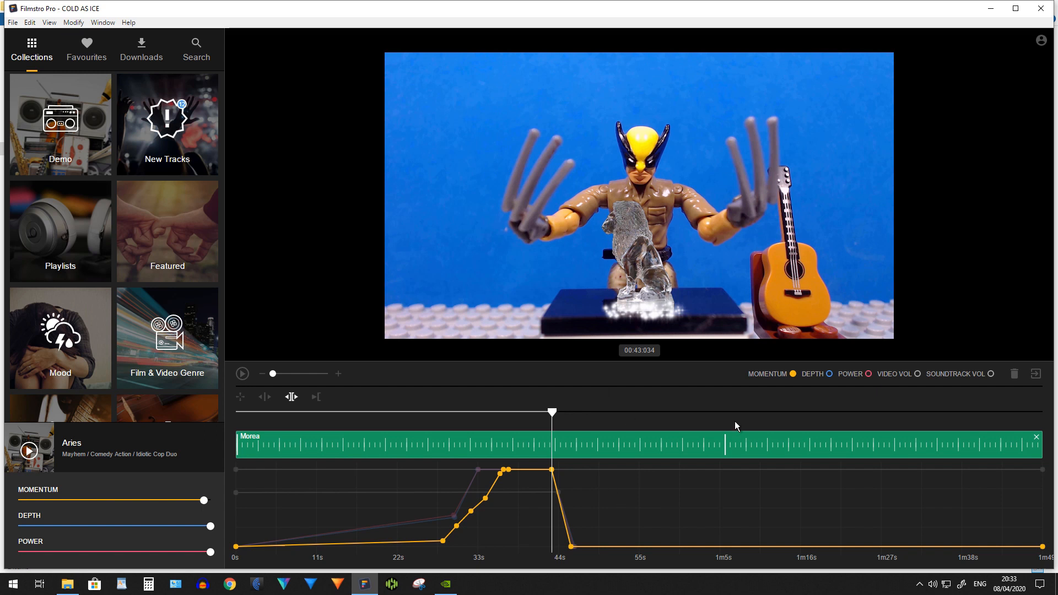
Export only the soundtrack audio as a WAV file named cod in the Filmstro Sessions folder.
left_click(1035, 374)
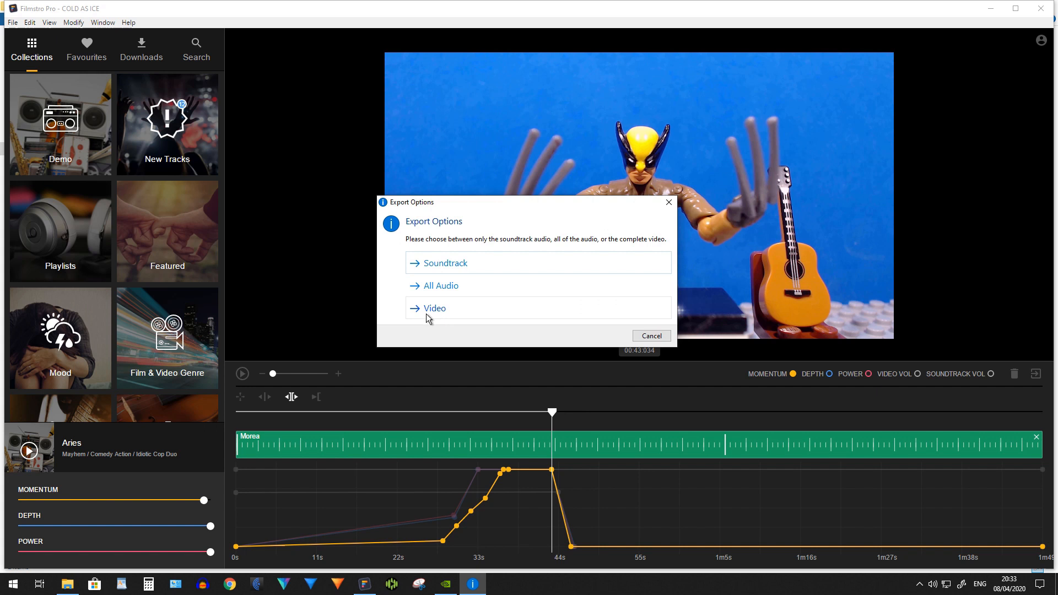
left_click(448, 265)
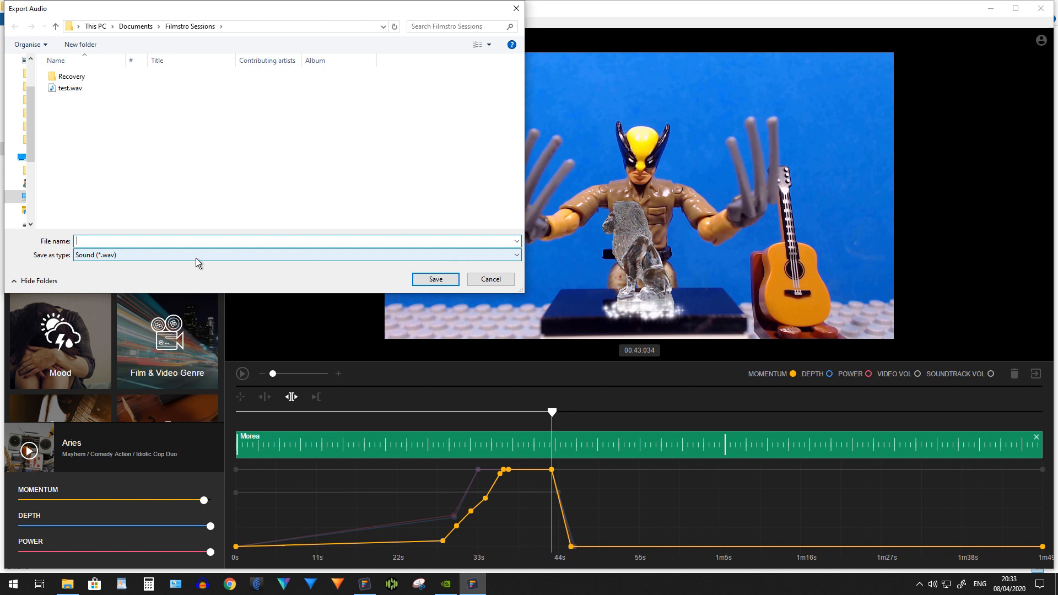
type("cod")
key("Return")
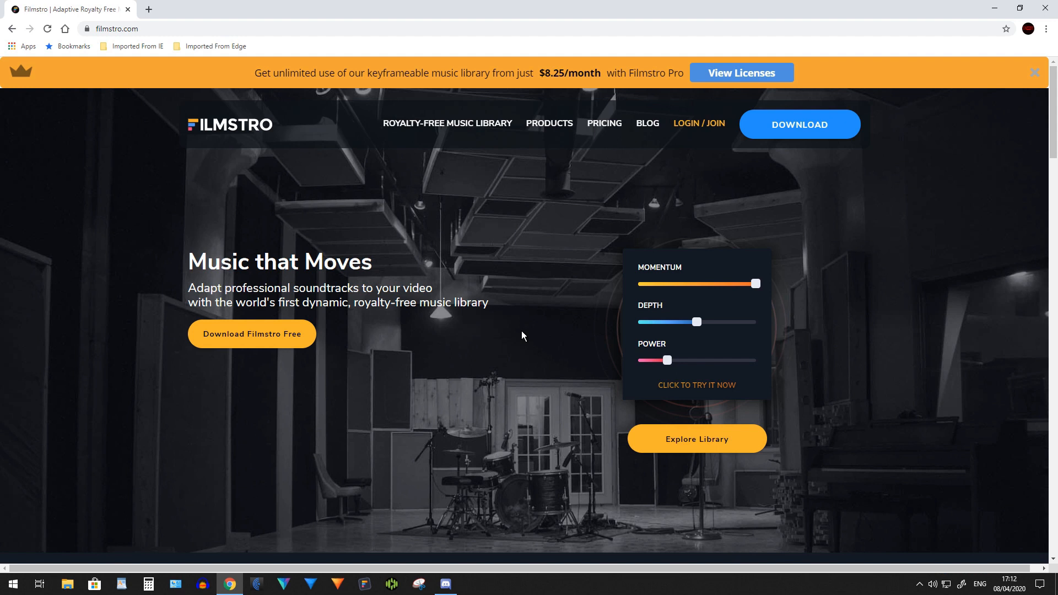
Switch to the Filmstro website in Chrome, examine the YouTuber licence's annual price and return to the home page.
left_click(731, 73)
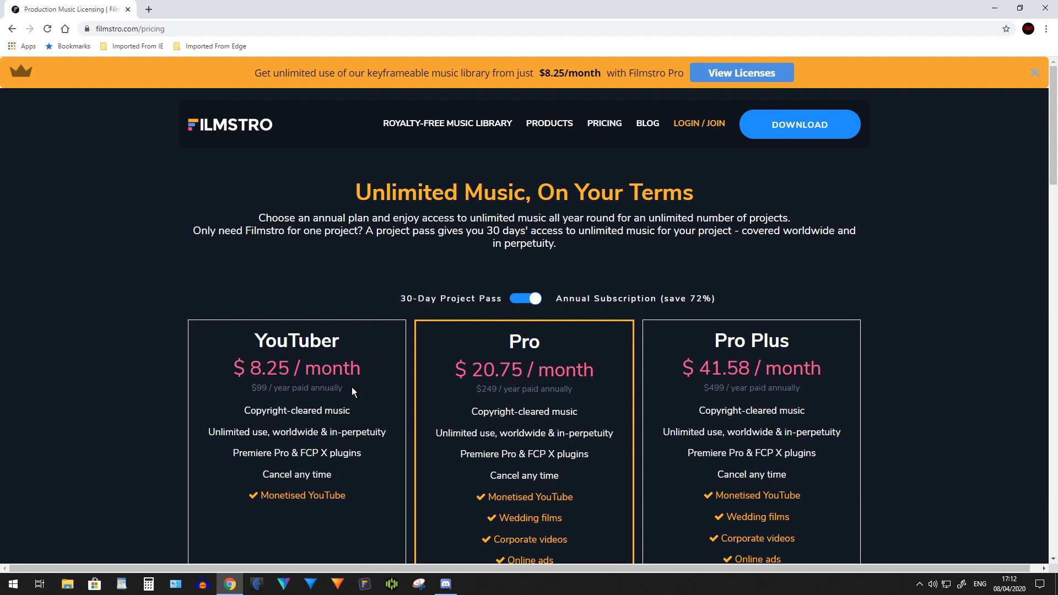
left_click_drag(346, 388, 251, 396)
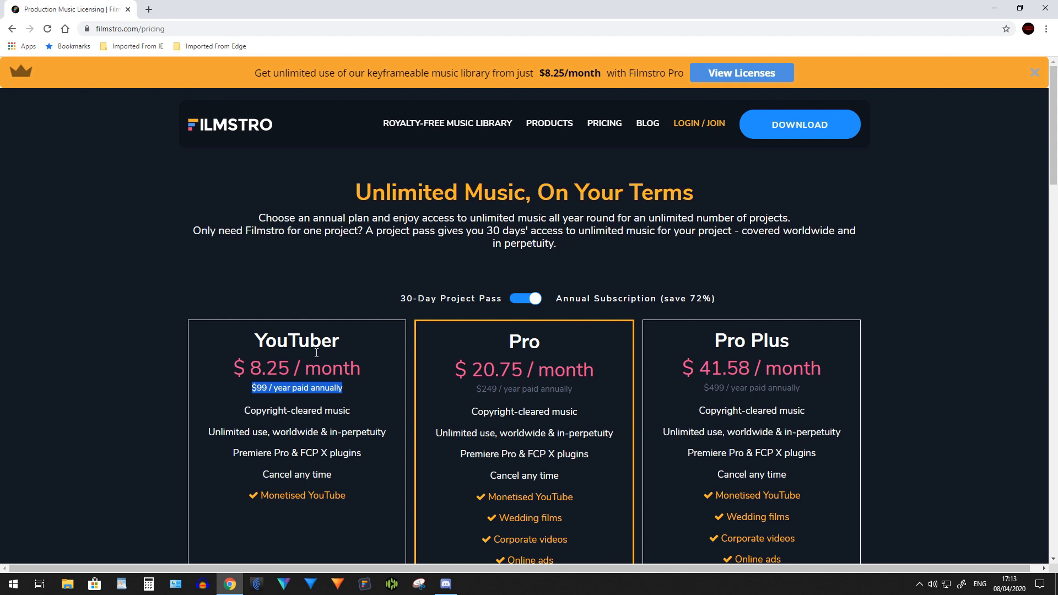
left_click(223, 125)
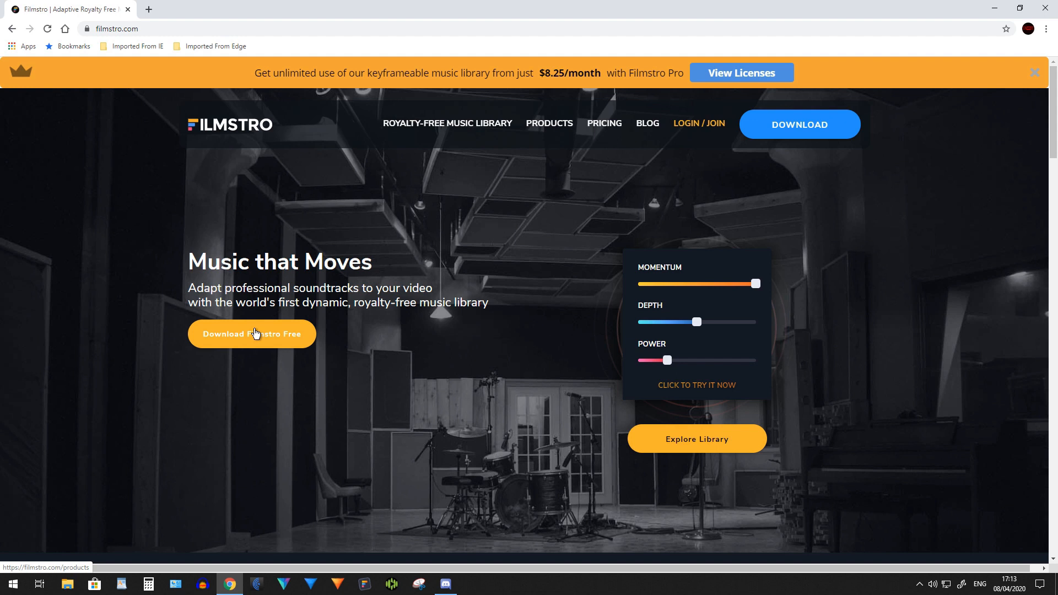
Show the home page's slider demo, then open the royalty-free music library and bring its Energetic track list into view.
left_click(695, 386)
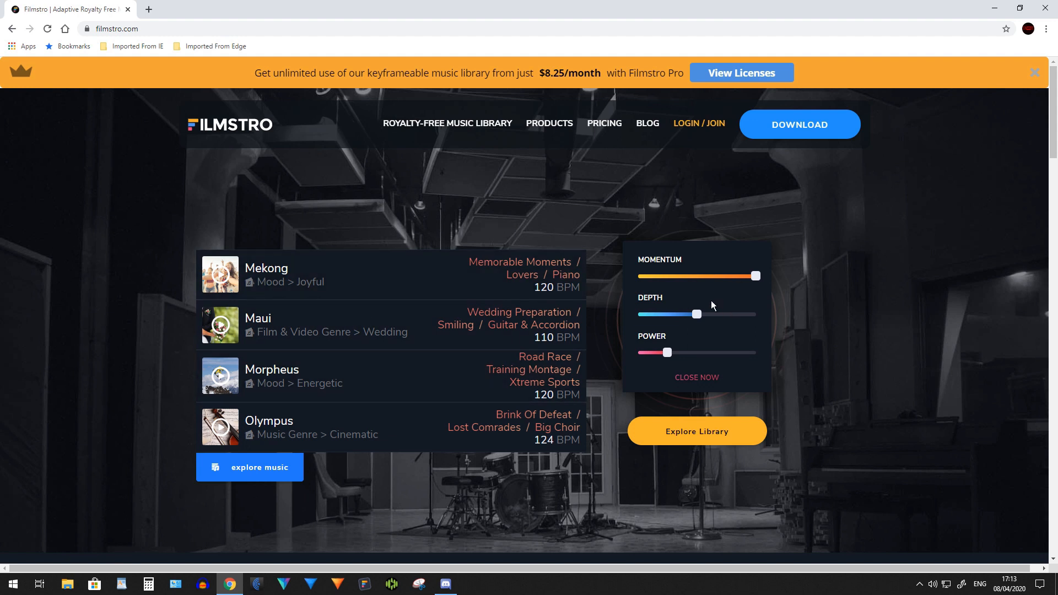
left_click(697, 428)
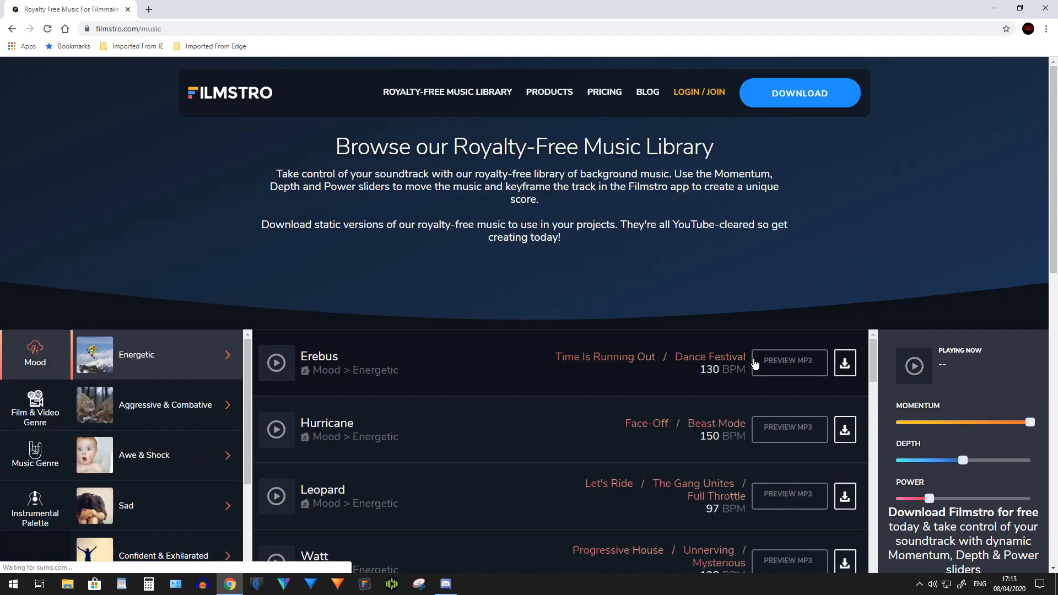
scroll(983, 311, "down", 1)
left_click_drag(1055, 255, 1056, 291)
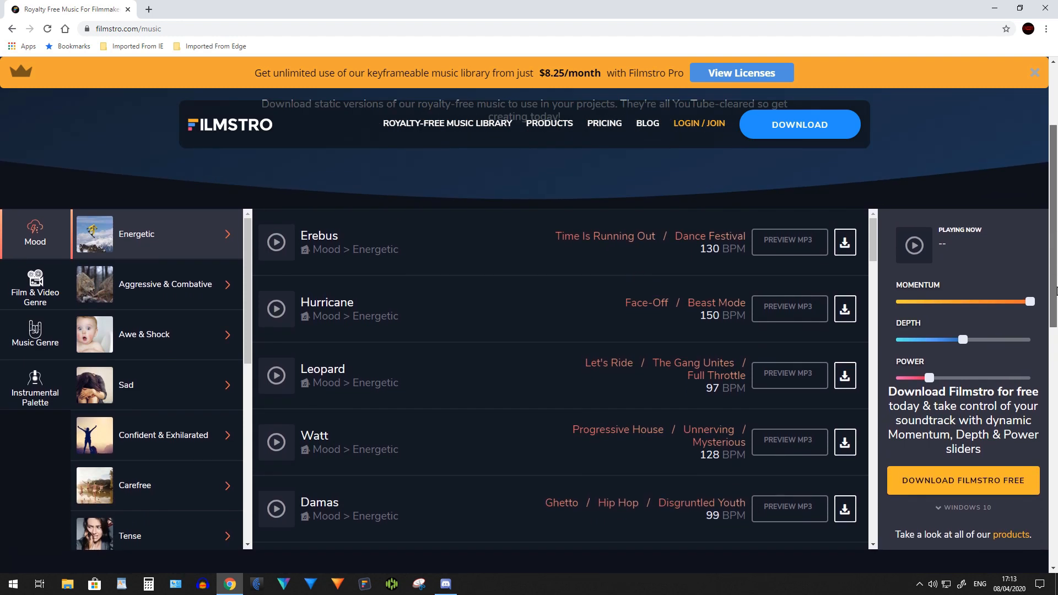
Preview the Energetic track Watt with momentum at about half and power at about three quarters, pause it and download the track.
left_click(277, 444)
left_click(1028, 378)
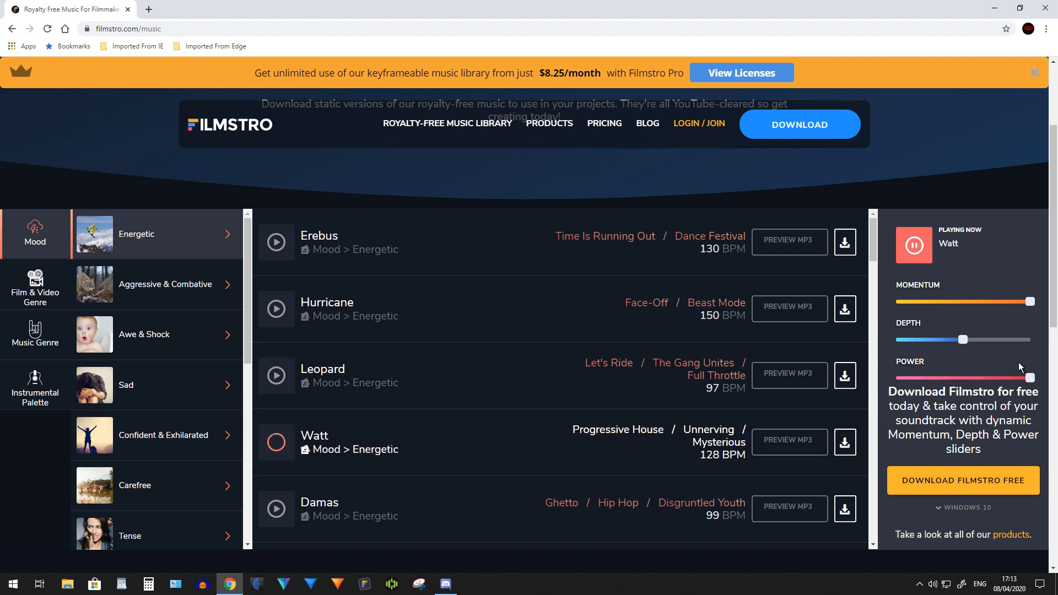
left_click_drag(1029, 302, 965, 308)
left_click_drag(1029, 378, 1001, 381)
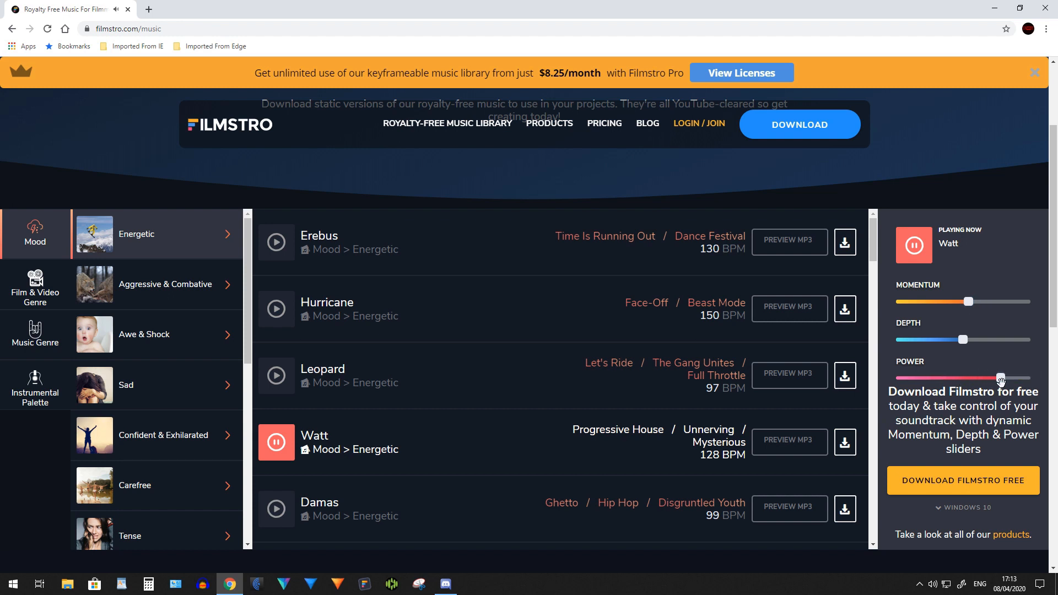
left_click(915, 248)
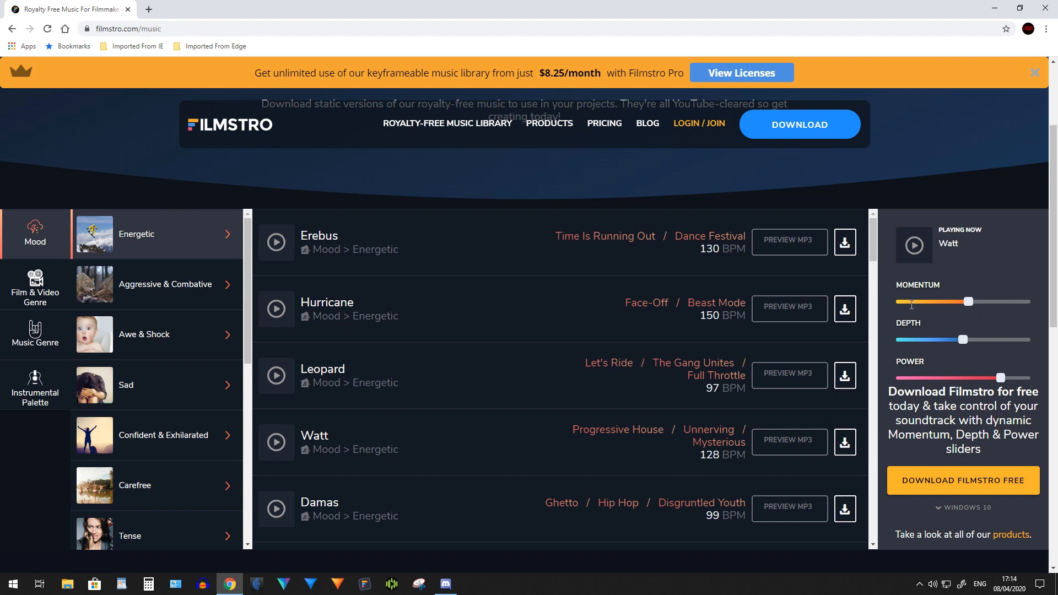
left_click(846, 443)
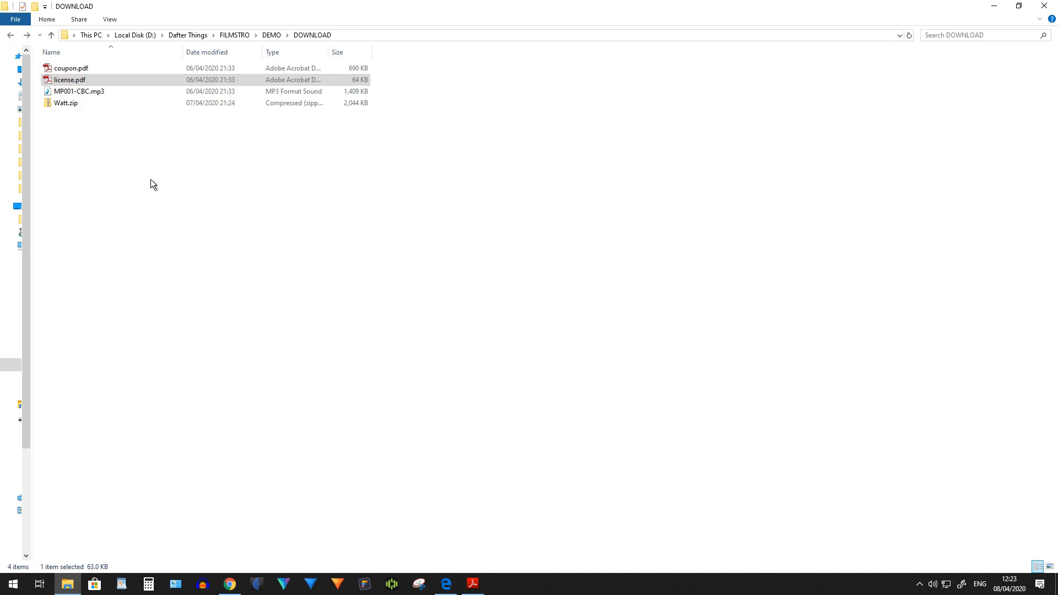
Switch to the DOWNLOAD folder in File Explorer, play MP001-CBC.mp3 from the Watt download and close the player.
left_click(89, 104)
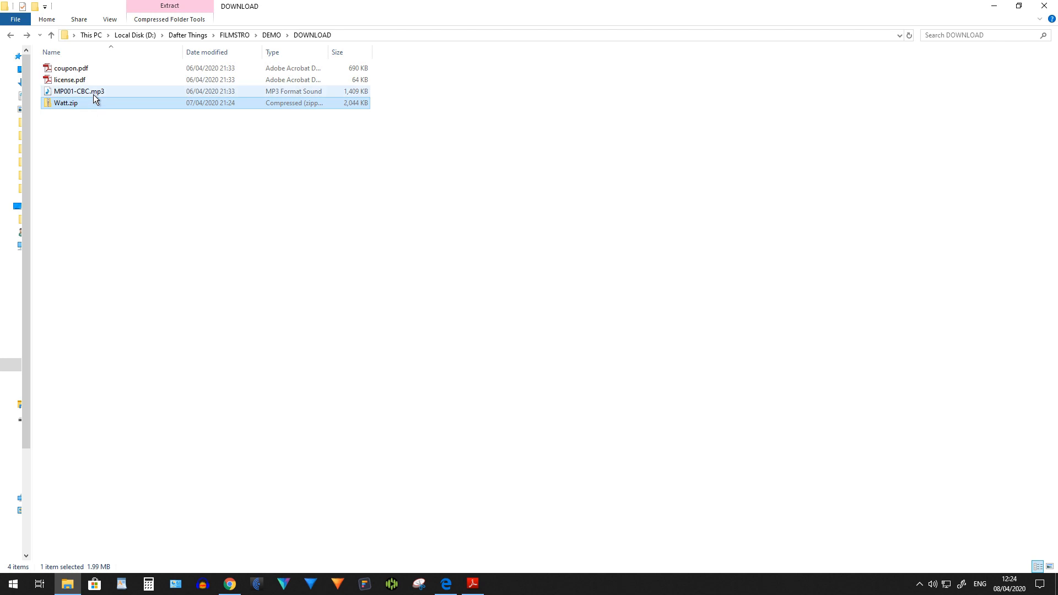
double_click(92, 94)
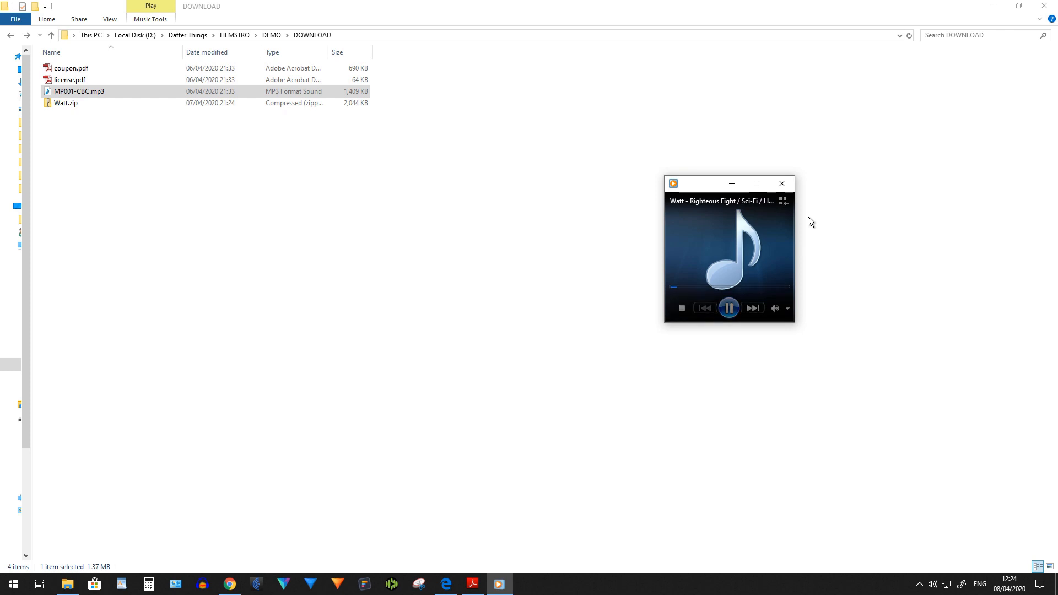
left_click(781, 185)
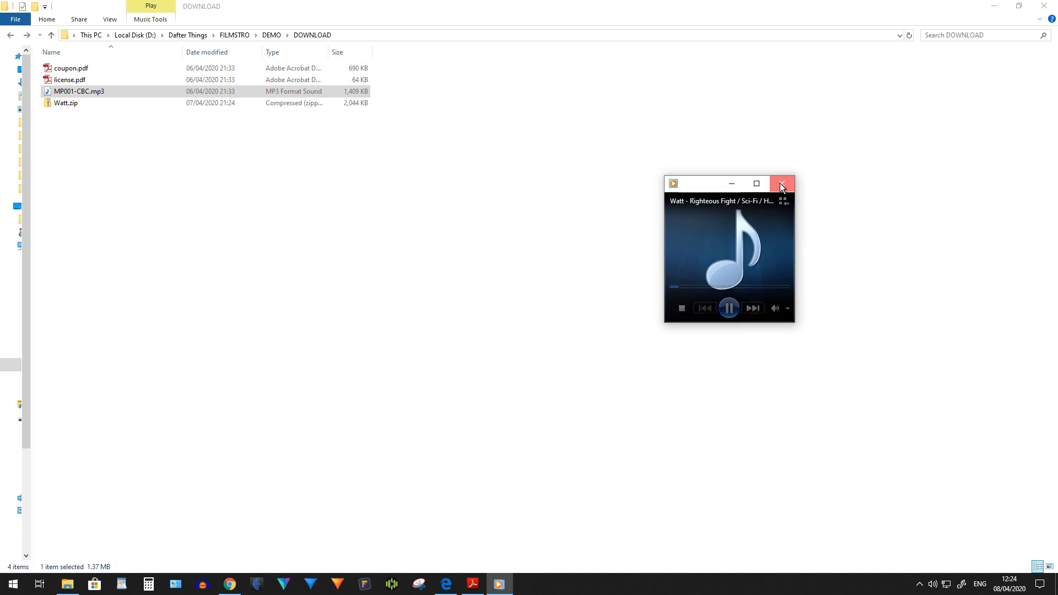
Open license.pdf and examine the free music licence's terms, highlighting "worldwide" and the Personal Youtube entry.
left_click(136, 65)
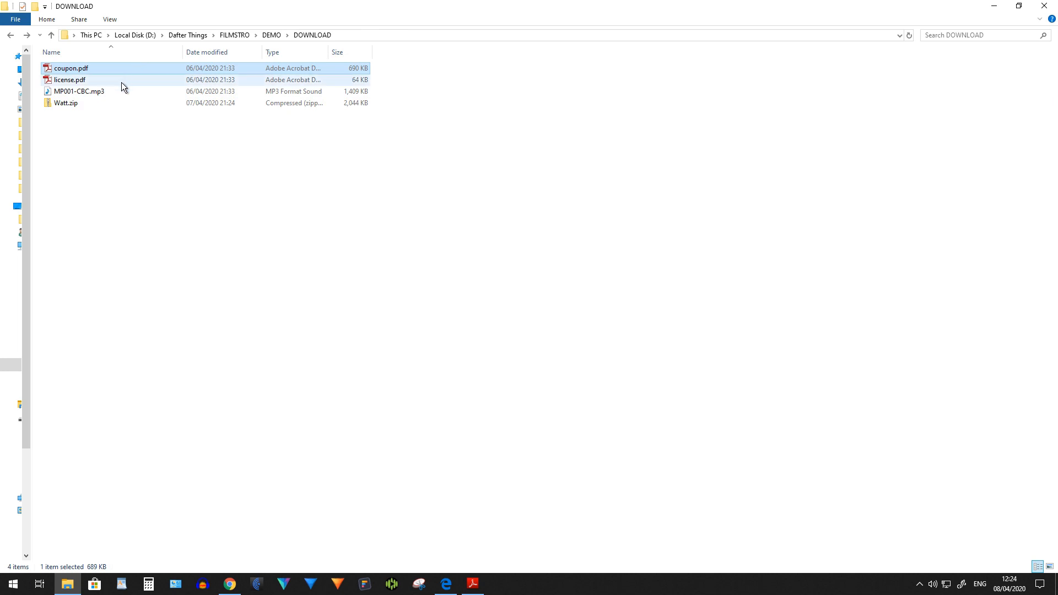
double_click(121, 82)
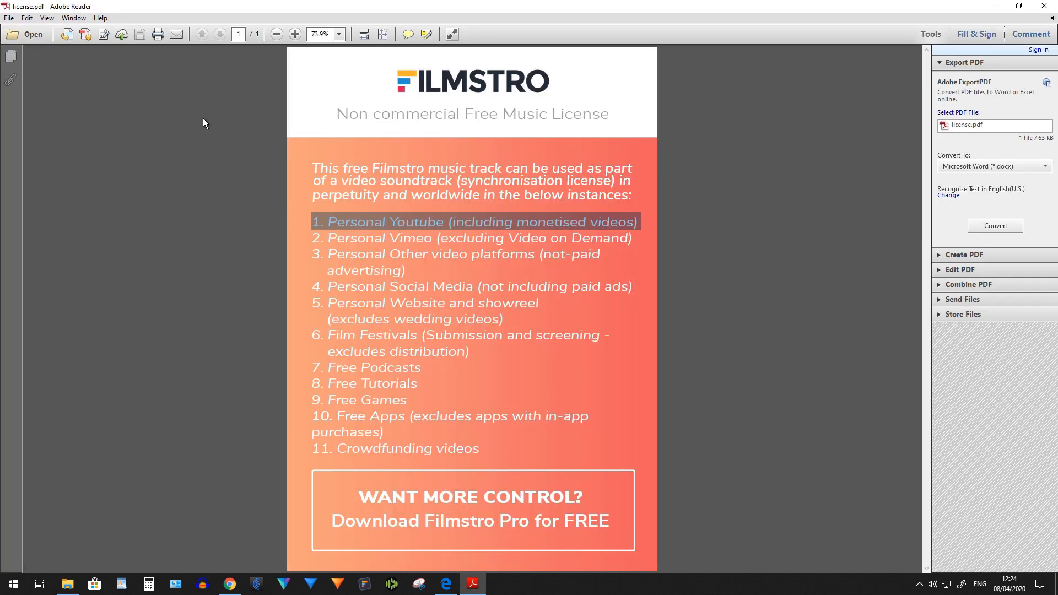
left_click(358, 172)
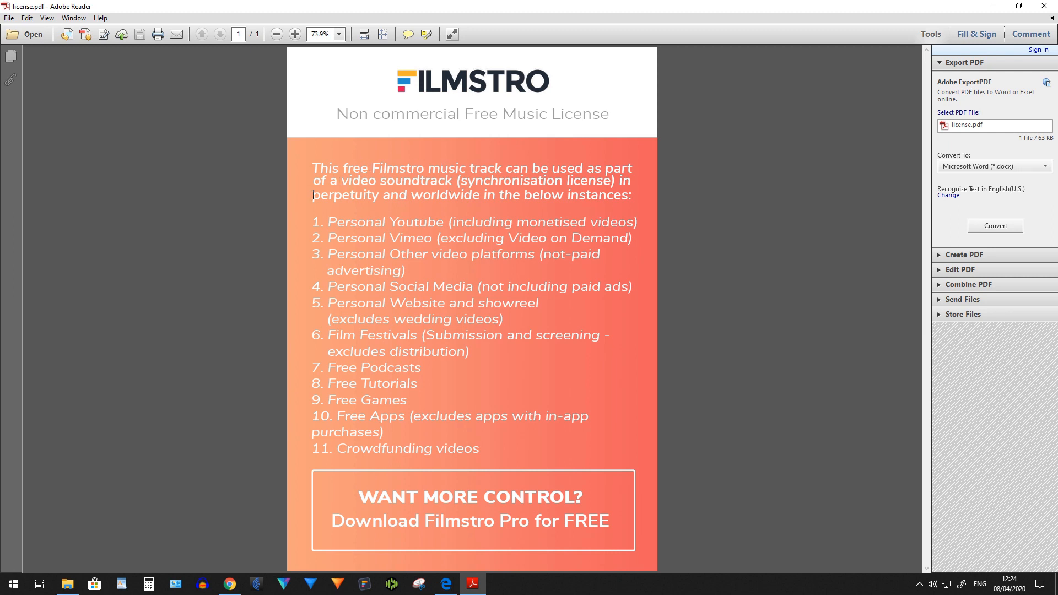
left_click_drag(313, 195, 471, 204)
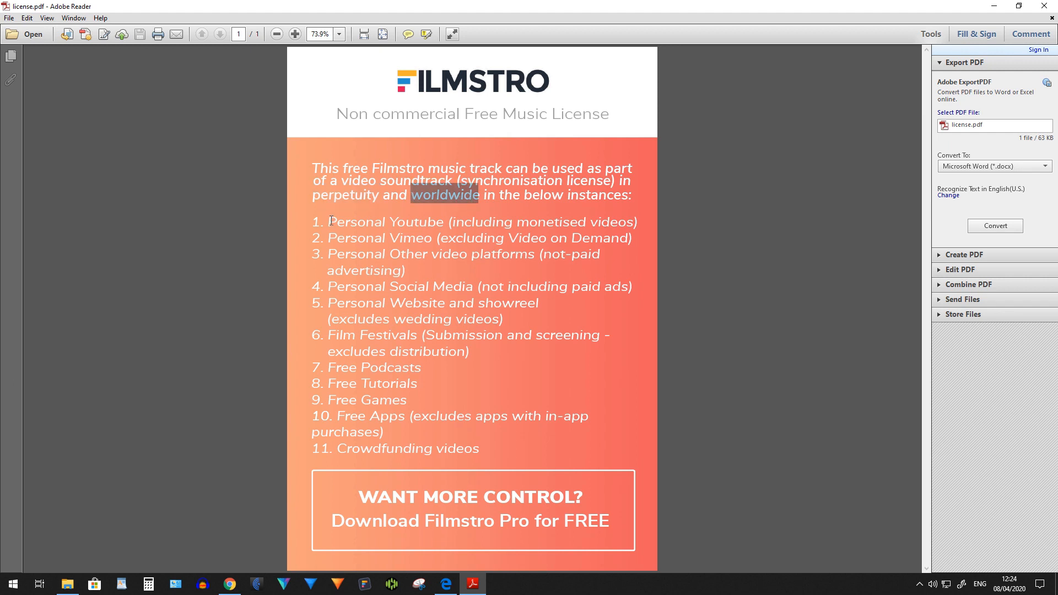
left_click_drag(329, 221, 635, 222)
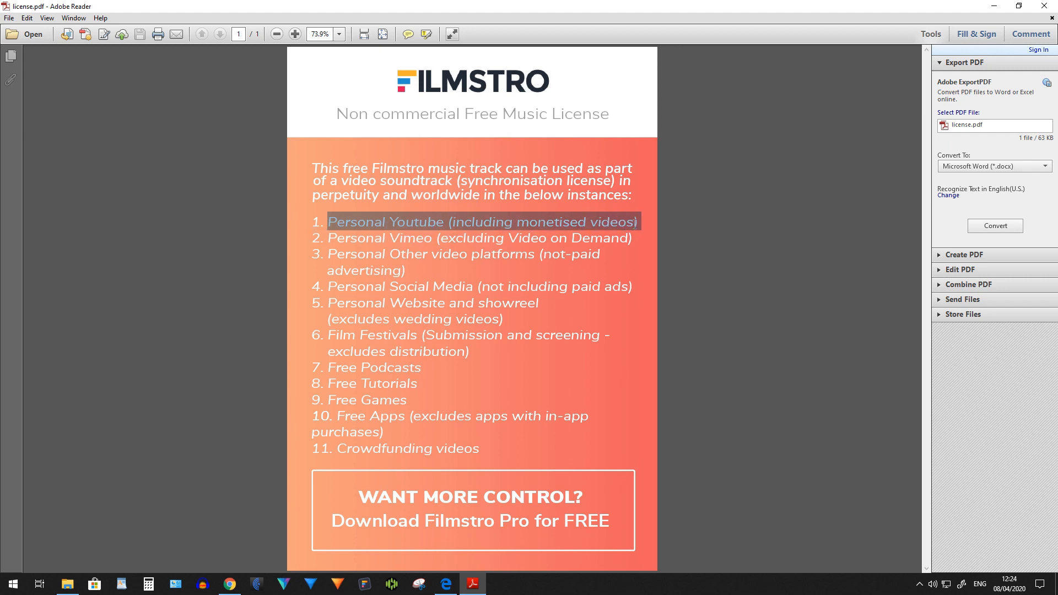